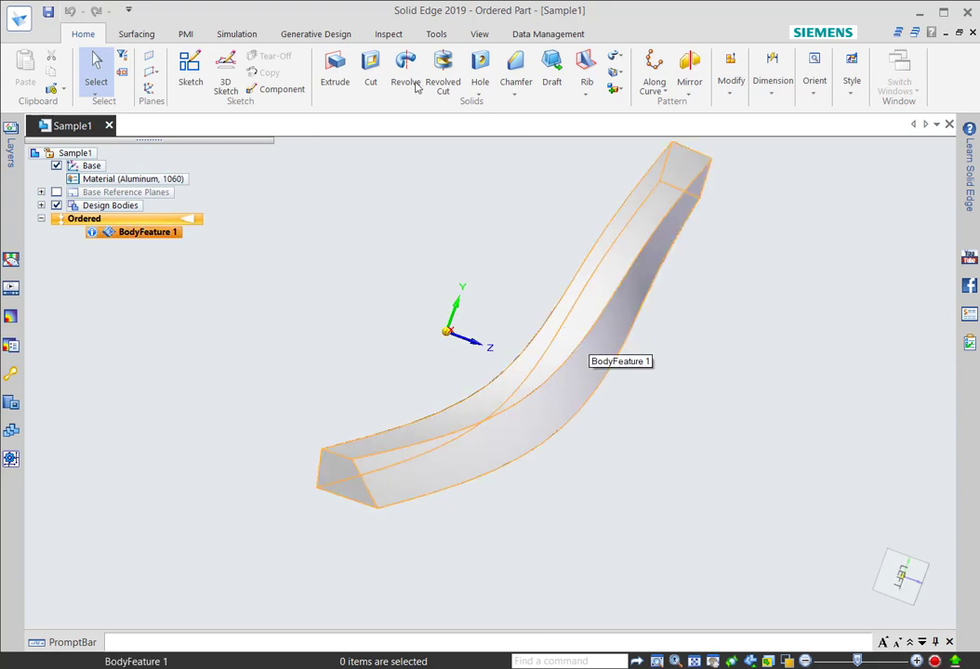
# Use Part Painter with face selection to apply the Copper style to the upper curved face of the swept body
pyautogui.click(477, 37)
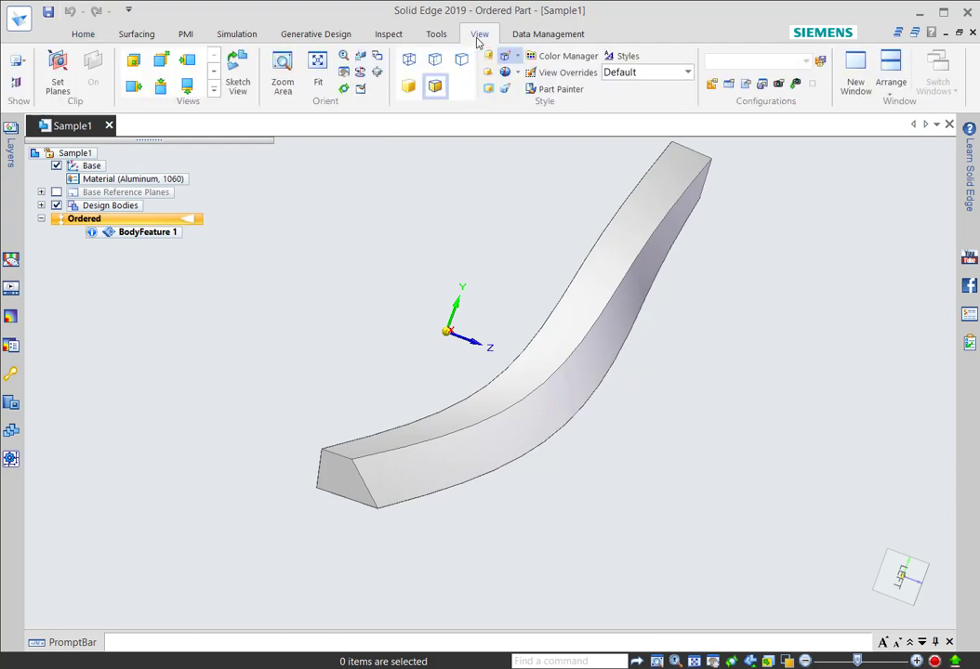
pyautogui.click(561, 93)
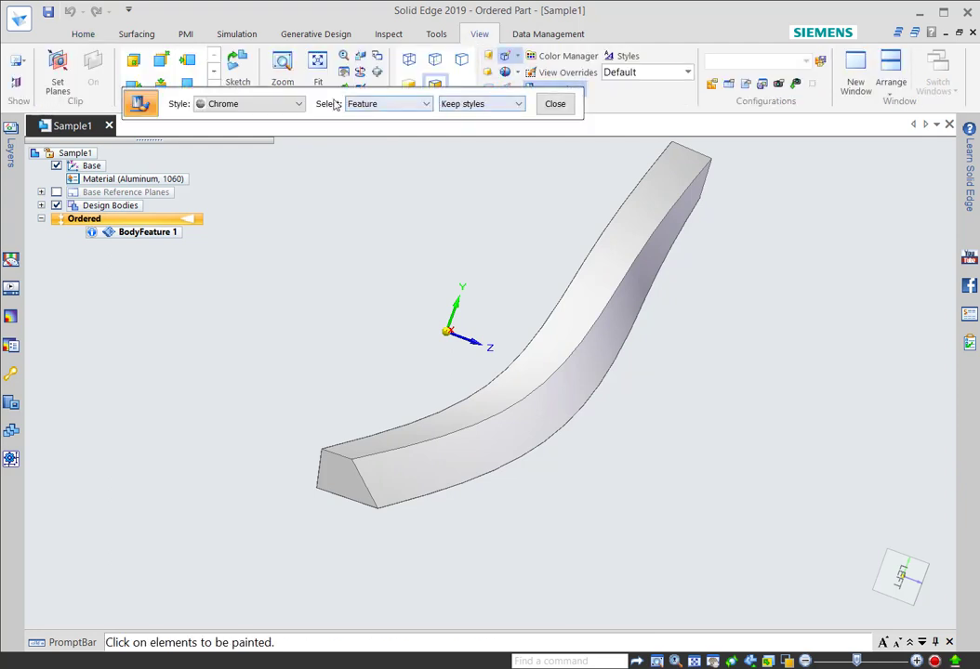
pyautogui.moveTo(330, 103)
pyautogui.mouseDown()
pyautogui.moveTo(328, 120)
pyautogui.moveTo(387, 191)
pyautogui.moveTo(446, 170)
pyautogui.moveTo(483, 174)
pyautogui.mouseUp()
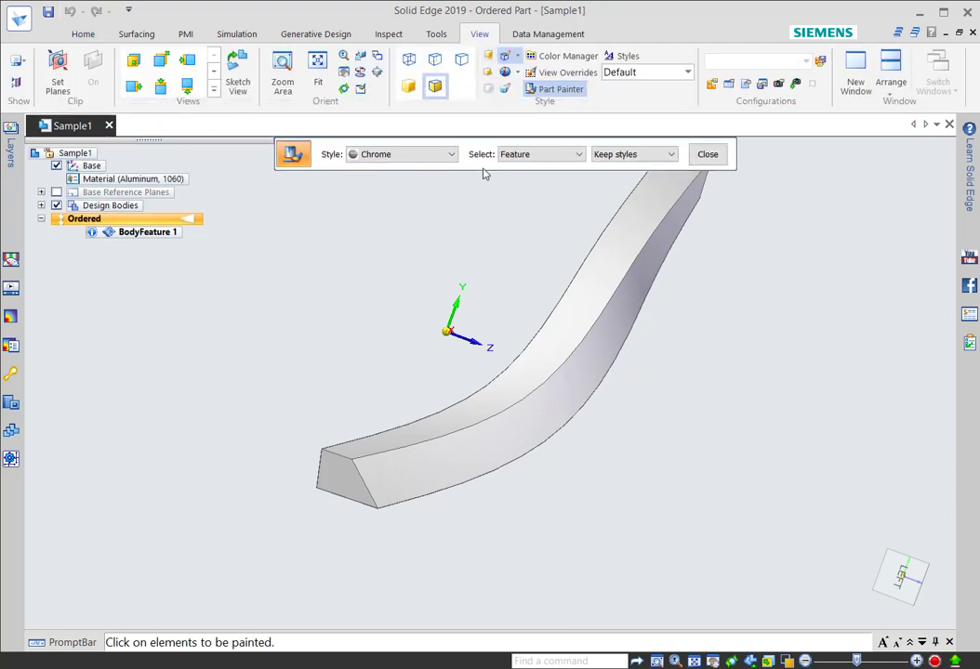
pyautogui.click(391, 155)
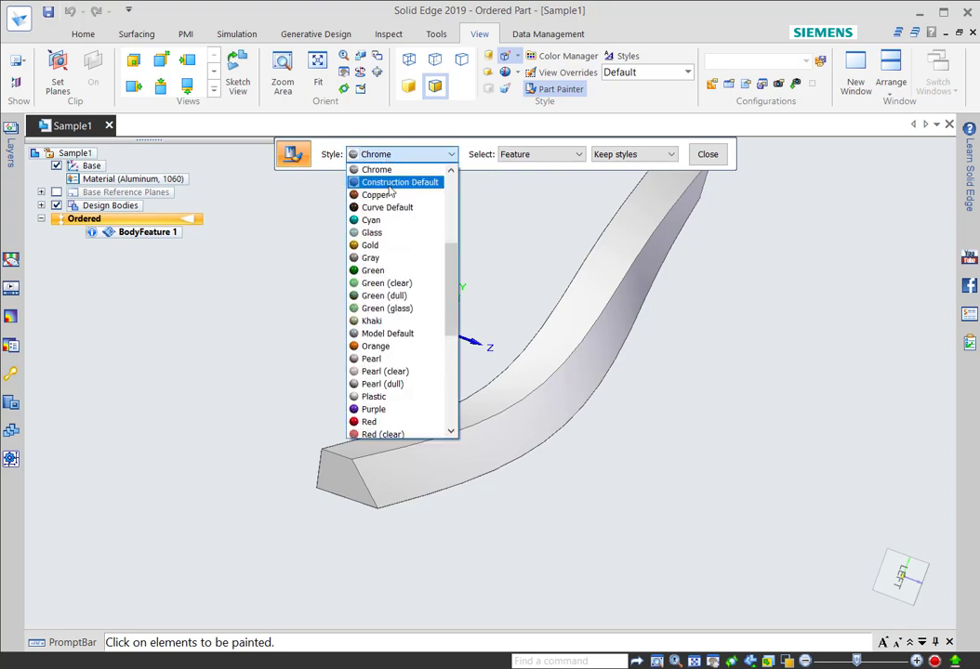
pyautogui.click(390, 195)
pyautogui.click(565, 169)
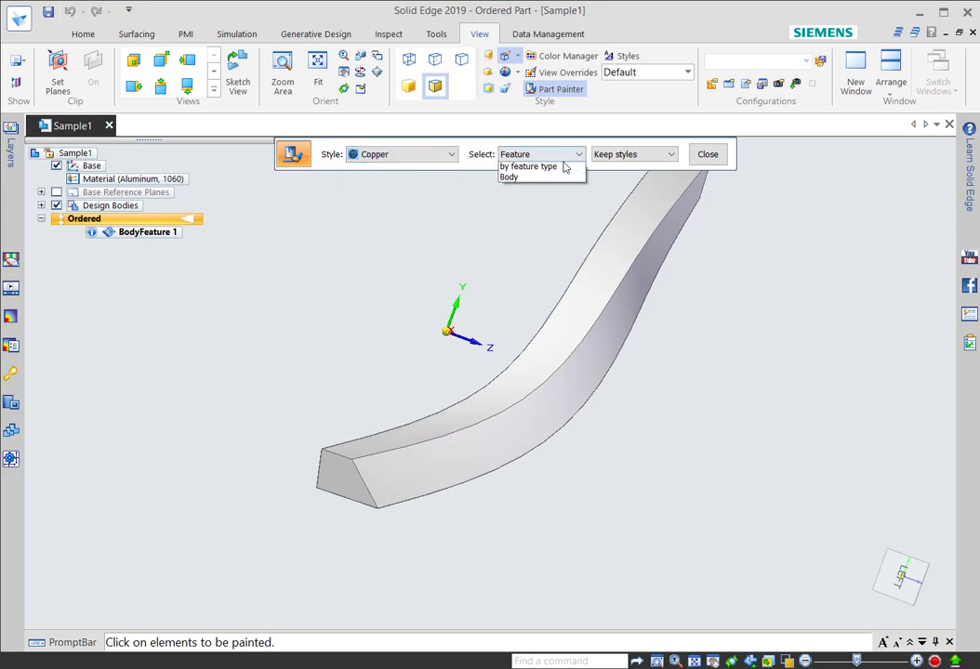
pyautogui.click(569, 182)
pyautogui.click(588, 291)
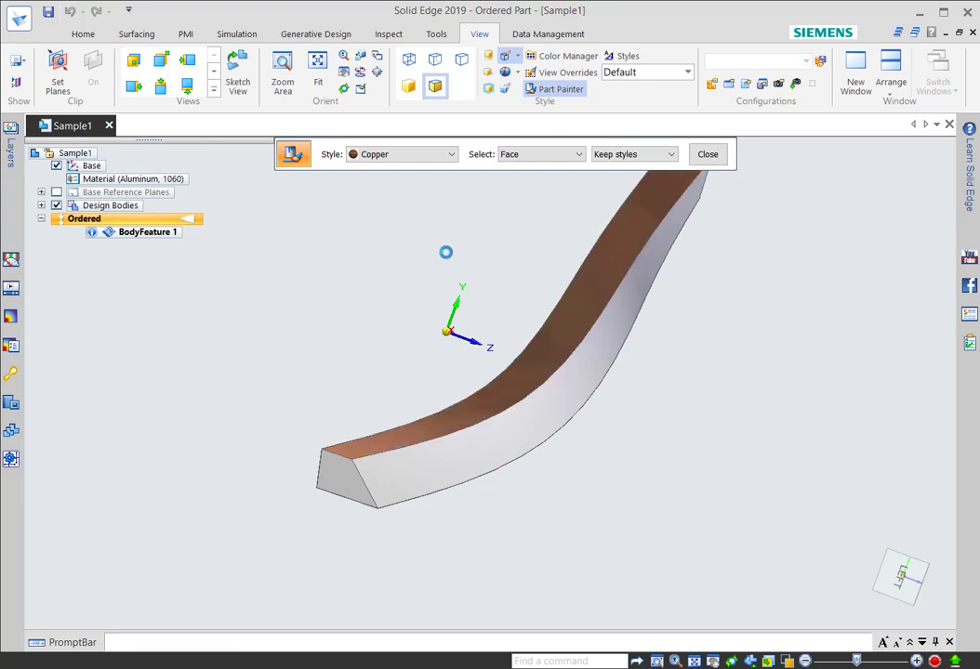
# Paint the opposite curved face on the body's underside Copper and finish painting
pyautogui.moveTo(714, 369); pyautogui.dragTo(660, 272, button='middle')
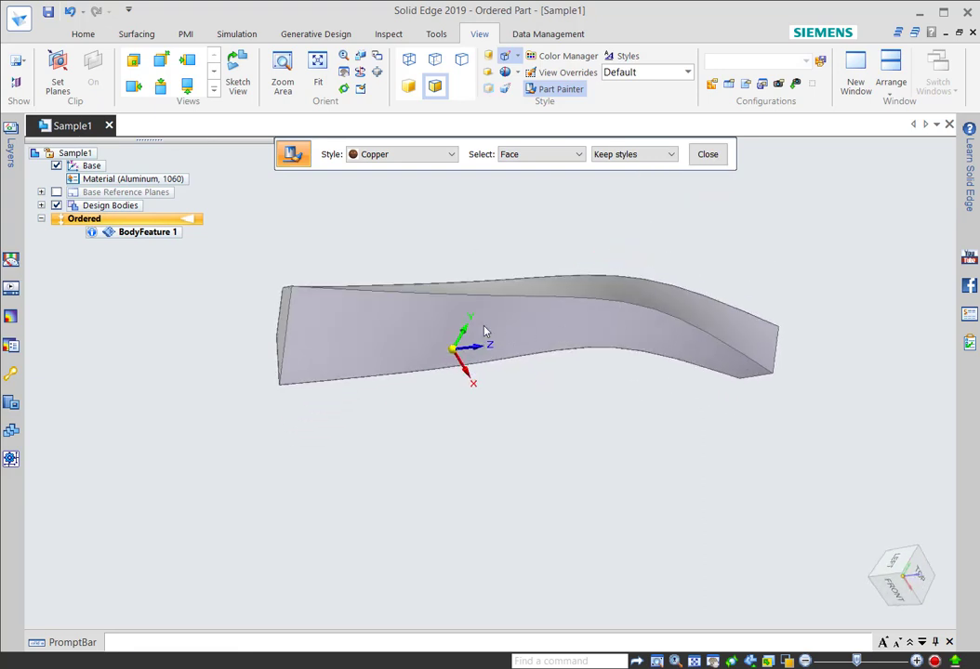
pyautogui.click(397, 325)
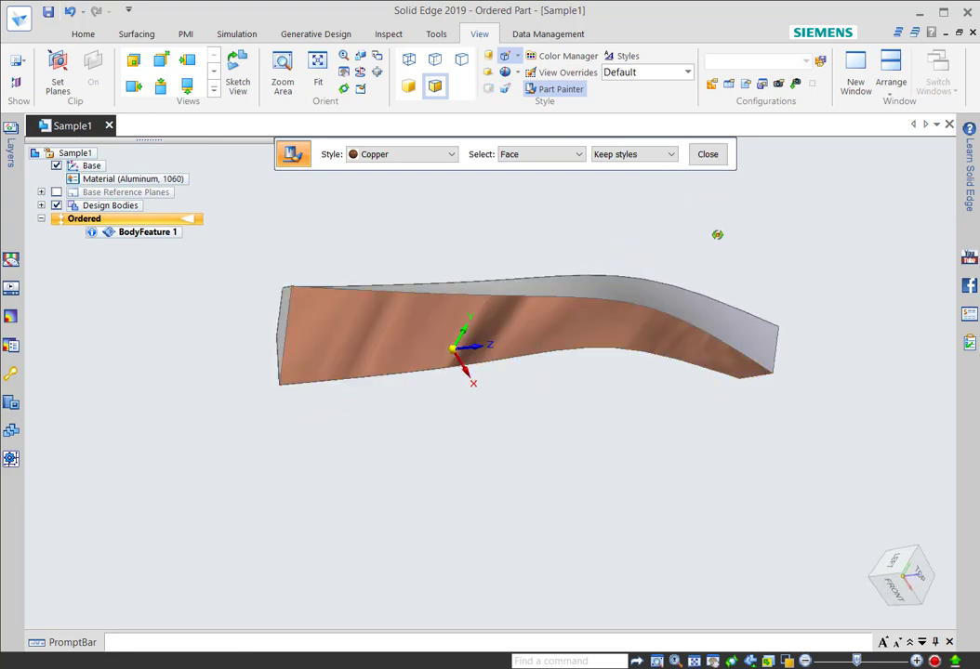
pyautogui.moveTo(717, 234); pyautogui.dragTo(740, 350, button='middle')
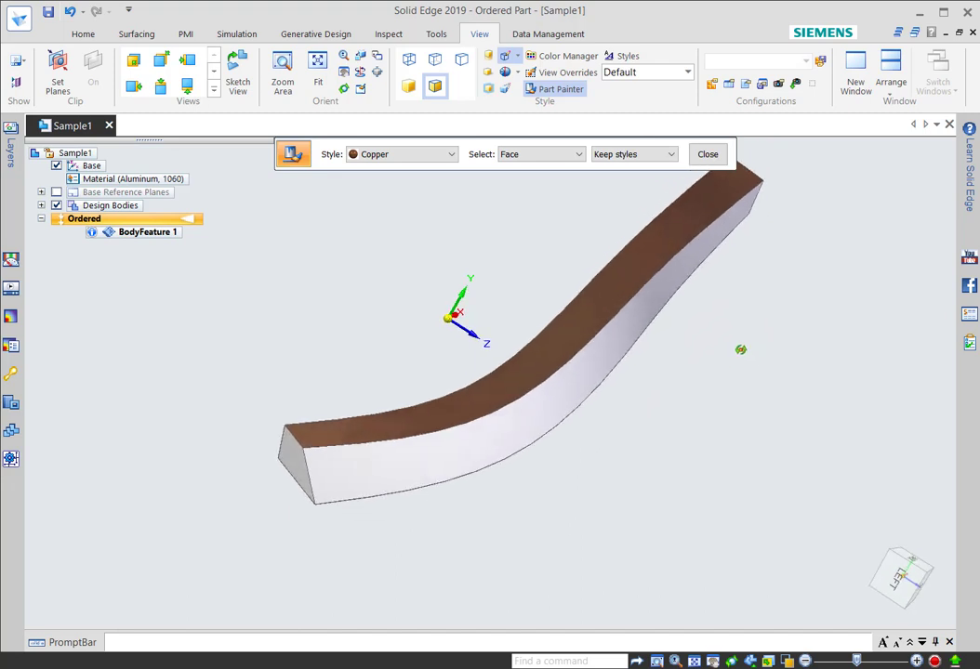
pyautogui.click(708, 155)
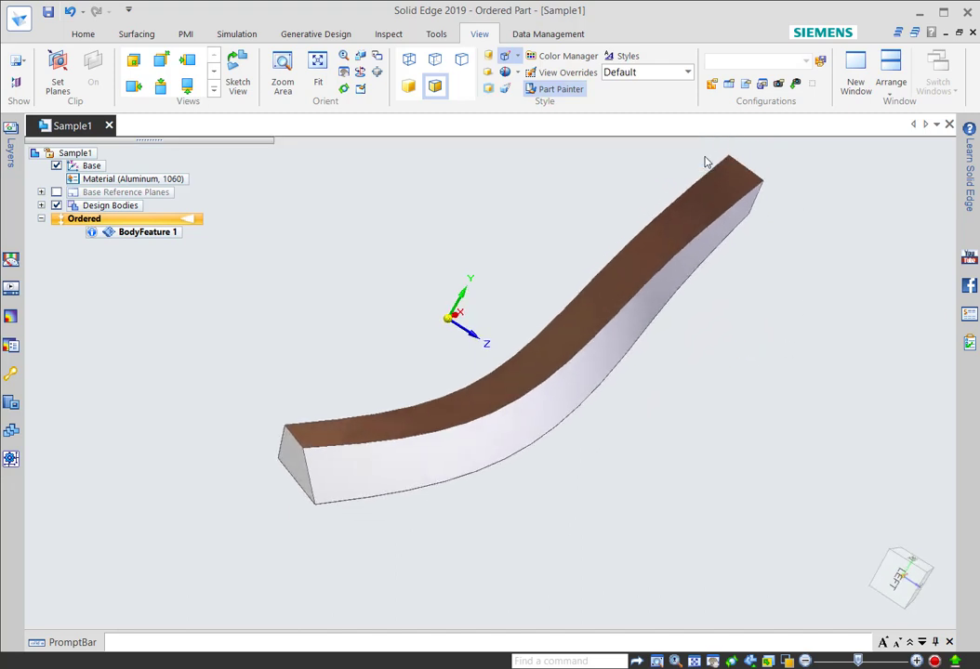
# Convert BodyFeature 1 from ordered to synchronous
pyautogui.moveTo(502, 519); pyautogui.dragTo(566, 491, button='middle')
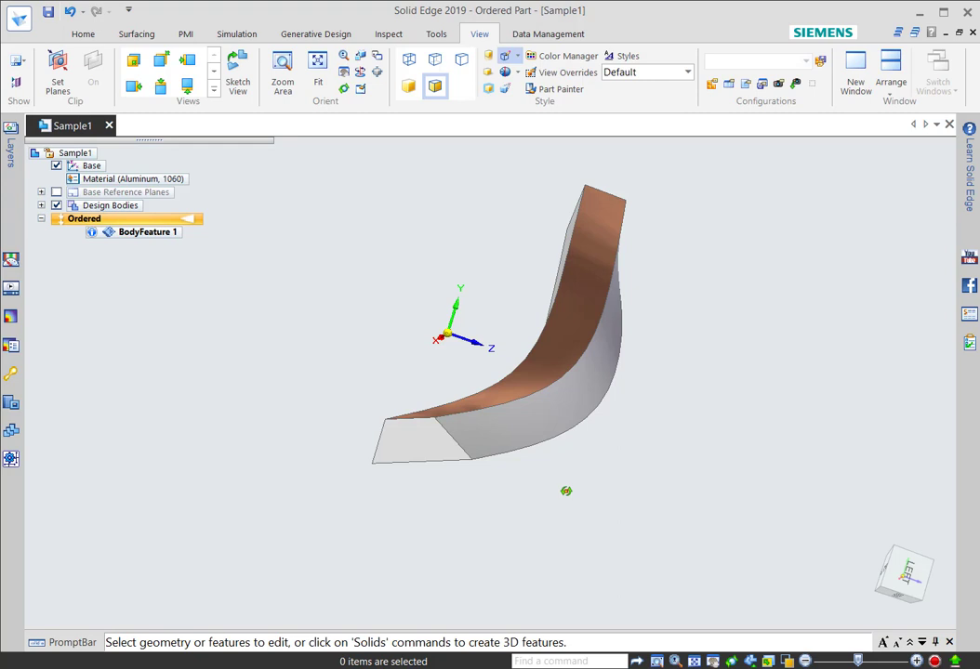
pyautogui.moveTo(566, 491); pyautogui.dragTo(519, 535, button='middle')
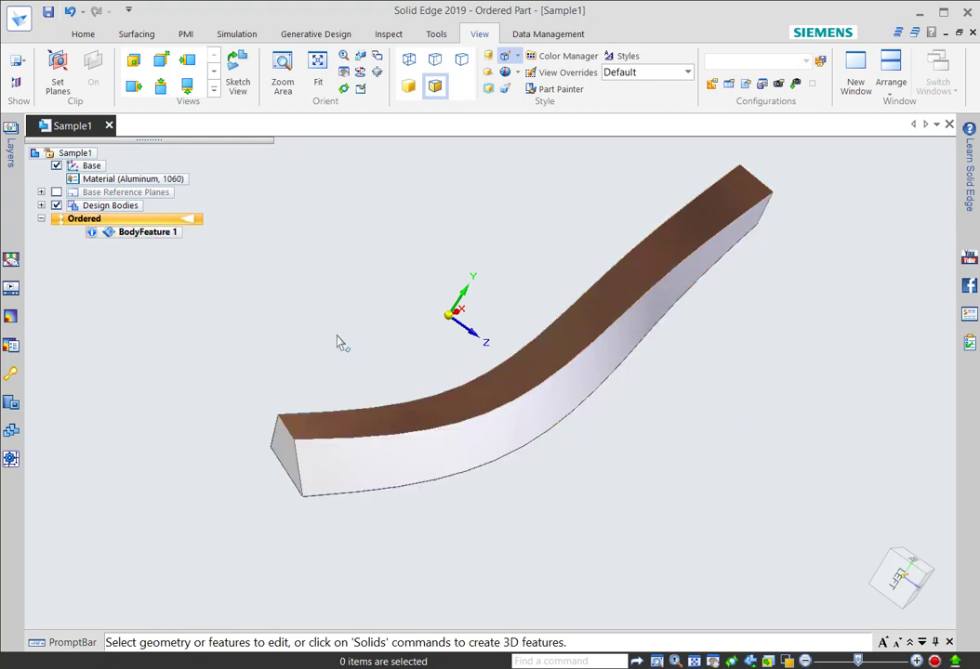
pyautogui.click(86, 34)
pyautogui.rightClick(136, 233)
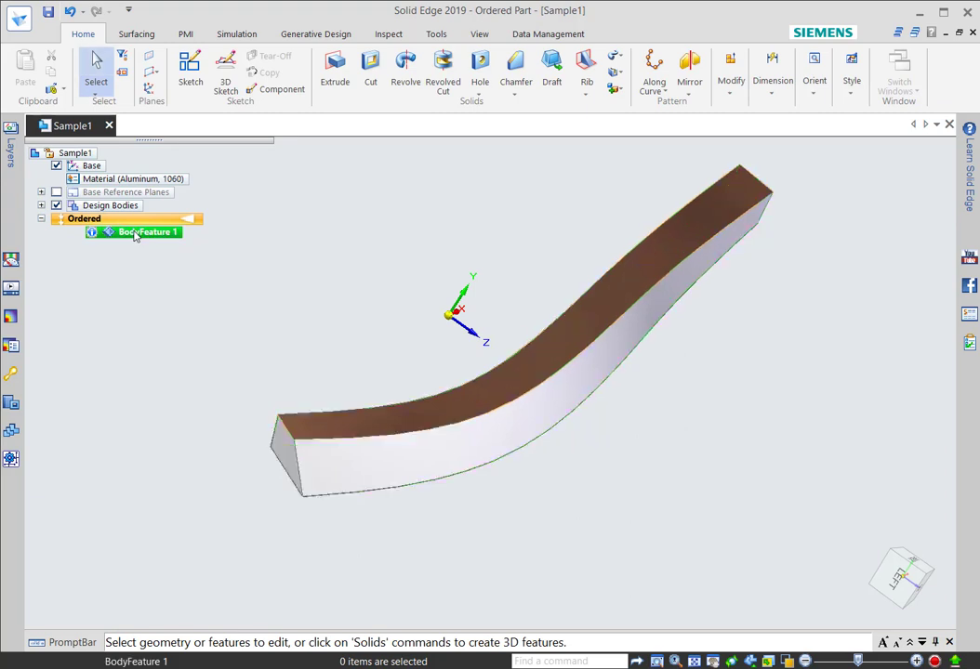
pyautogui.click(206, 331)
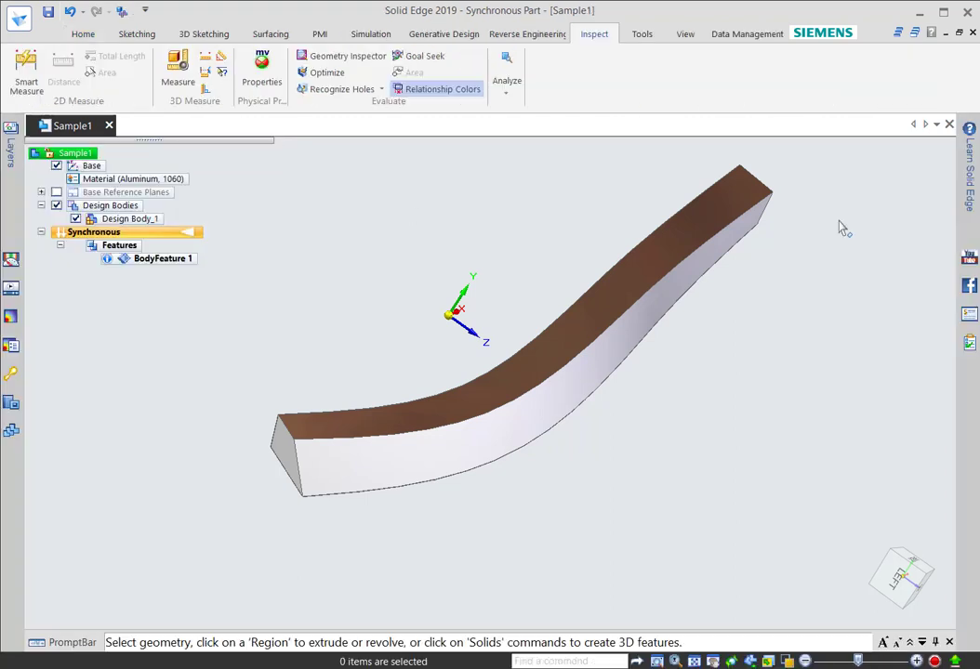
# Apply a Rigid face relationship to all faces of the body
pyautogui.click(90, 35)
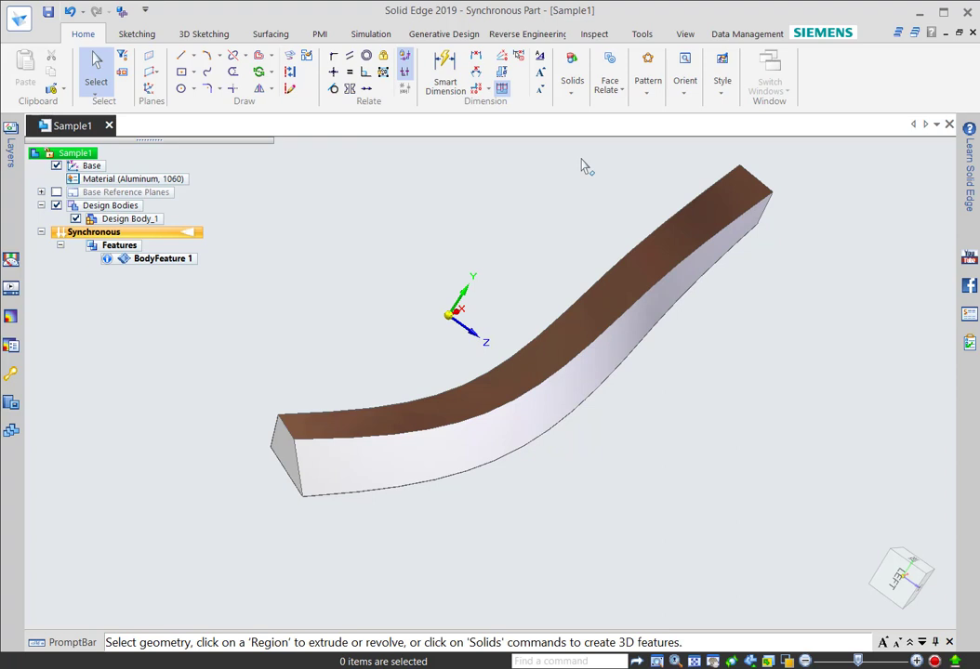
pyautogui.click(574, 95)
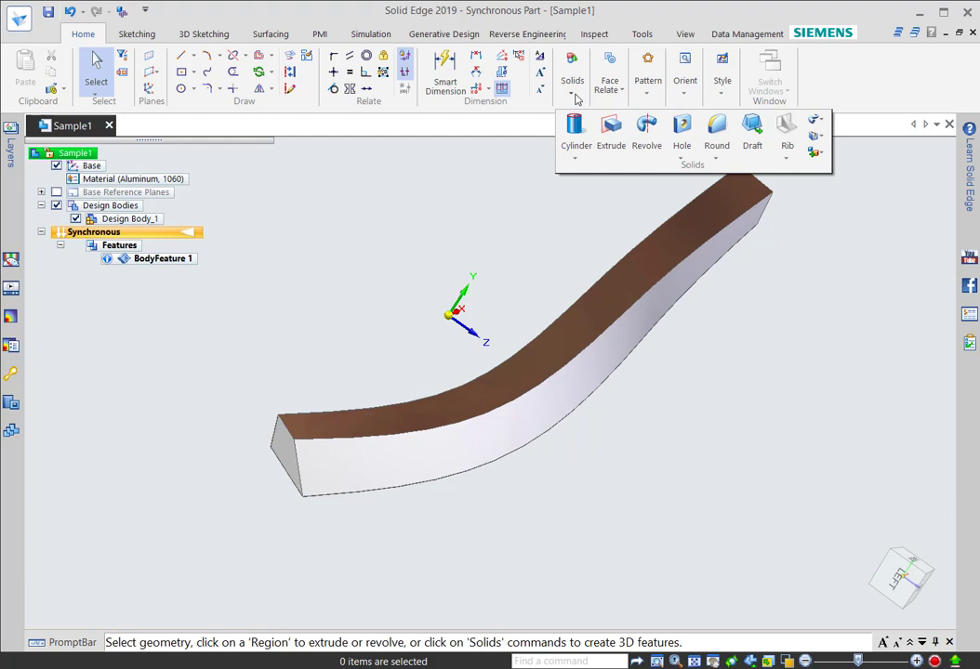
pyautogui.click(611, 93)
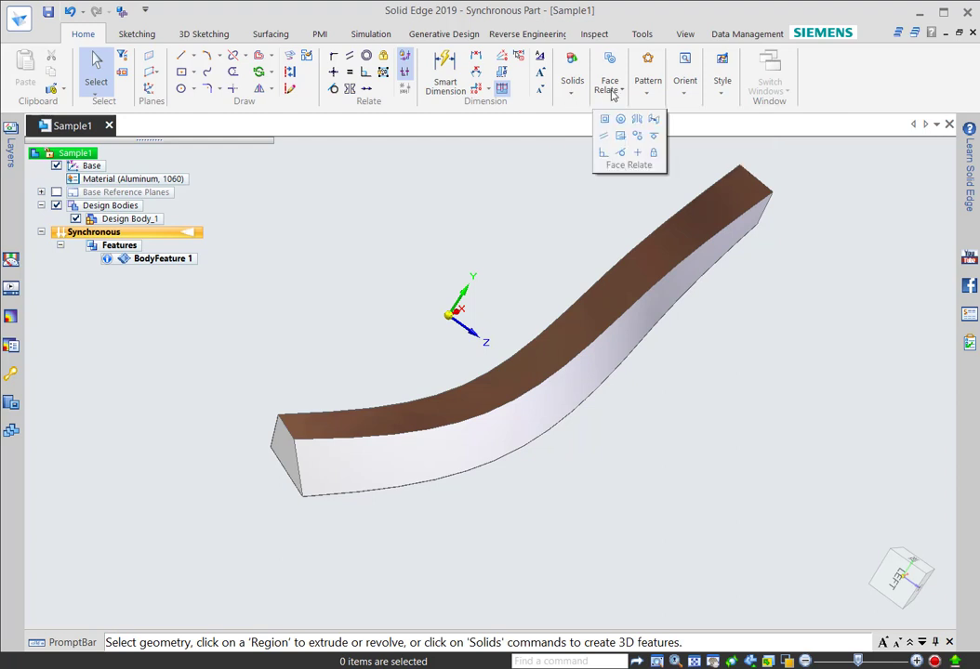
pyautogui.click(654, 157)
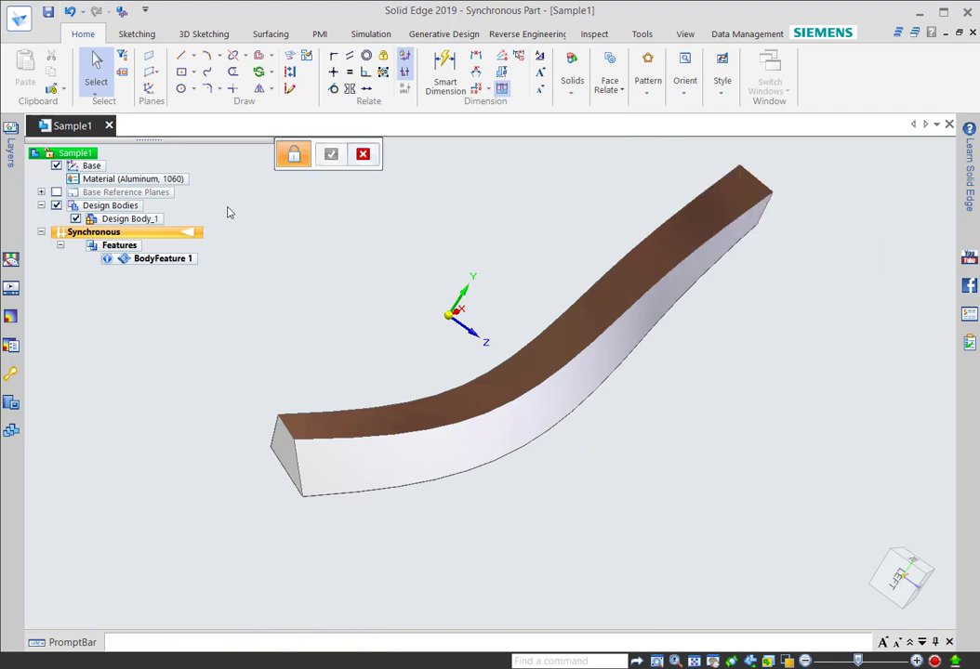
pyautogui.moveTo(226, 160); pyautogui.dragTo(868, 548)
pyautogui.rightClick(783, 508)
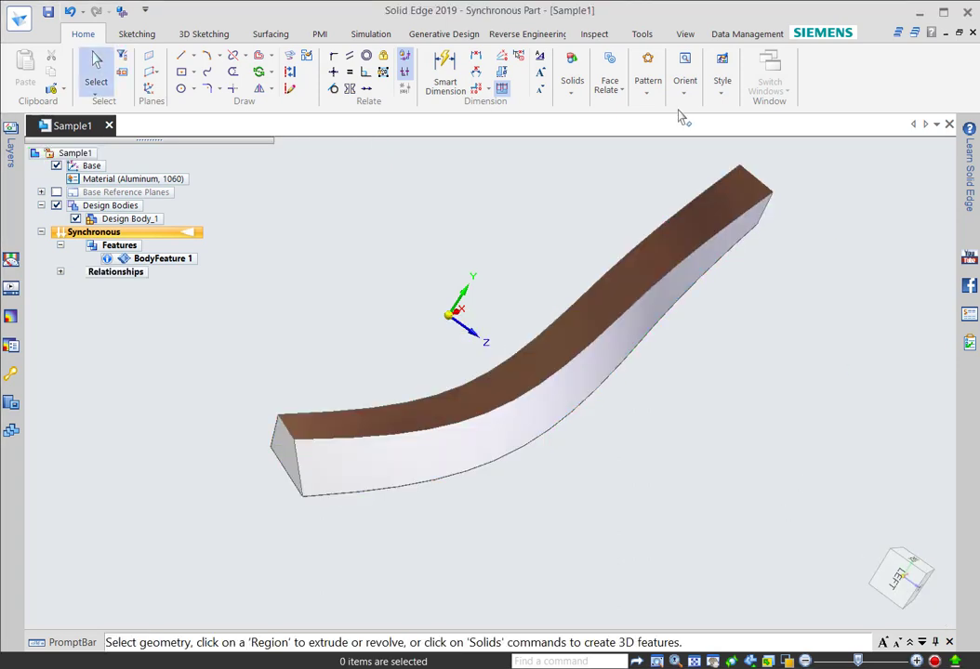
# Make the body's lower end face coplanar with the XY plane of the base coordinate system, keeping only Relationships active
pyautogui.click(612, 97)
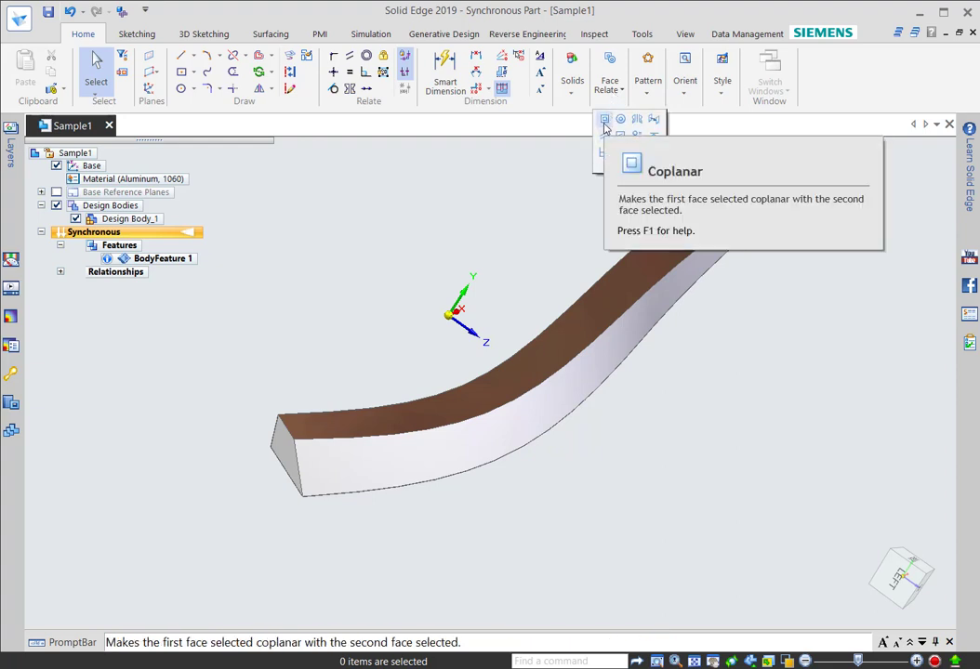
pyautogui.click(605, 122)
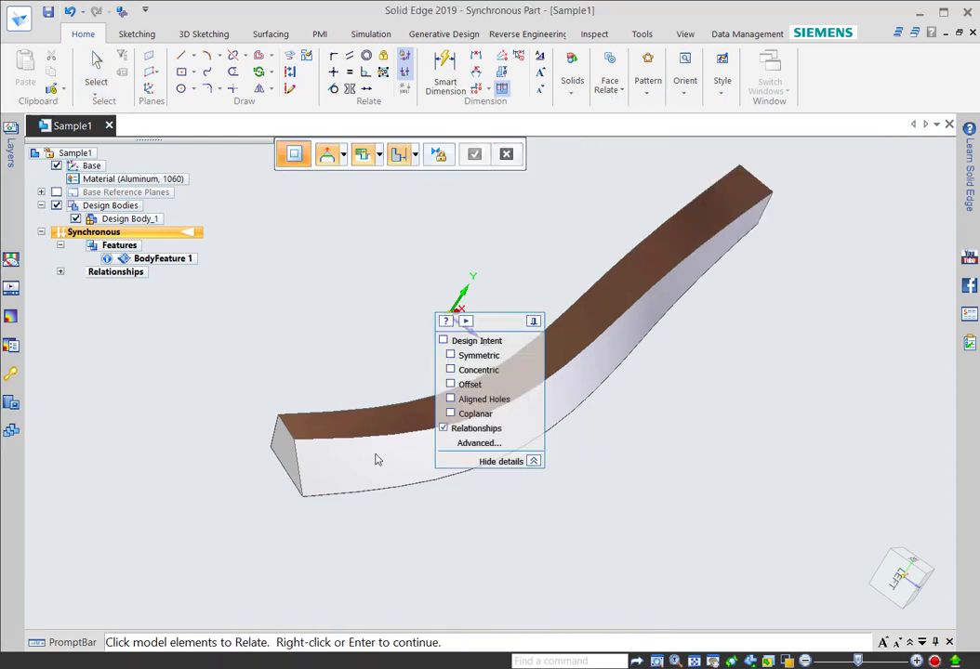
pyautogui.click(293, 461)
pyautogui.rightClick(288, 326)
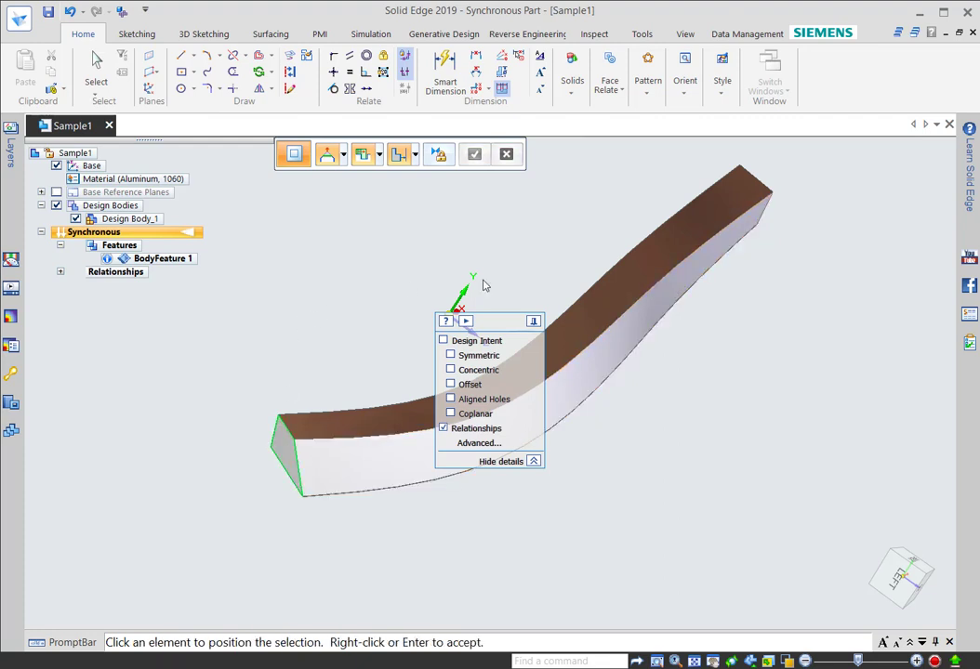
pyautogui.moveTo(525, 245); pyautogui.dragTo(514, 297, button='middle')
pyautogui.click(502, 256)
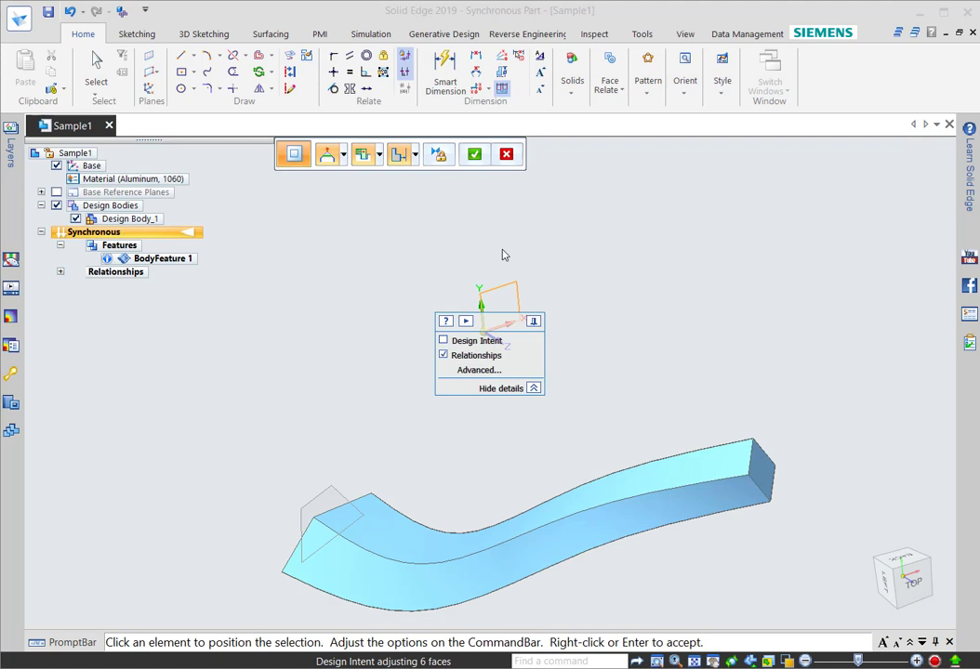
pyautogui.rightClick(548, 253)
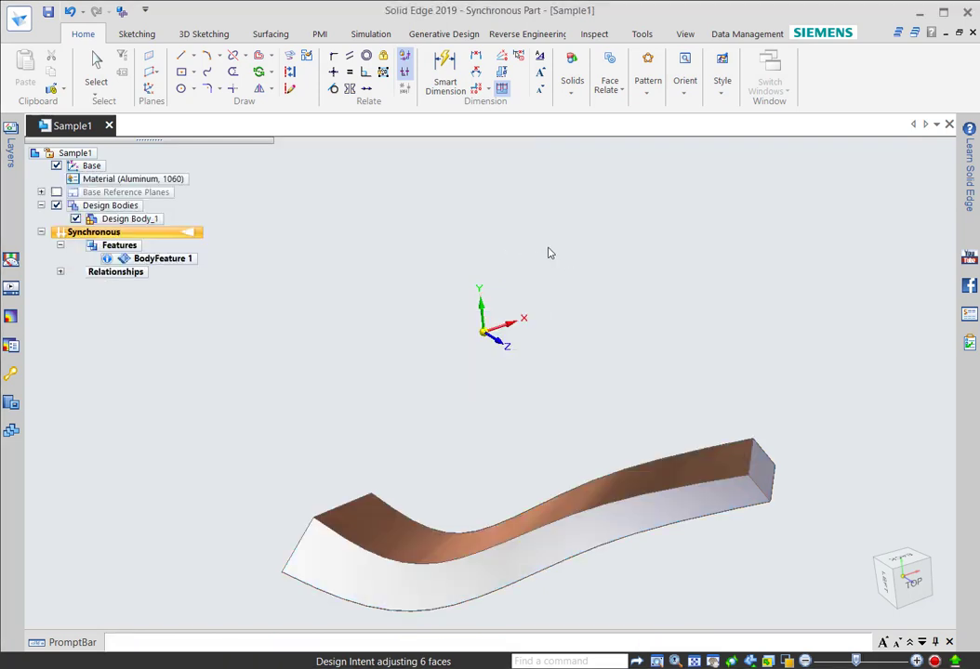
# Select the whole design body, place the steering wheel on its lower end face and turn the wheel's primary axis downward
pyautogui.moveTo(549, 252); pyautogui.dragTo(658, 244, button='middle')
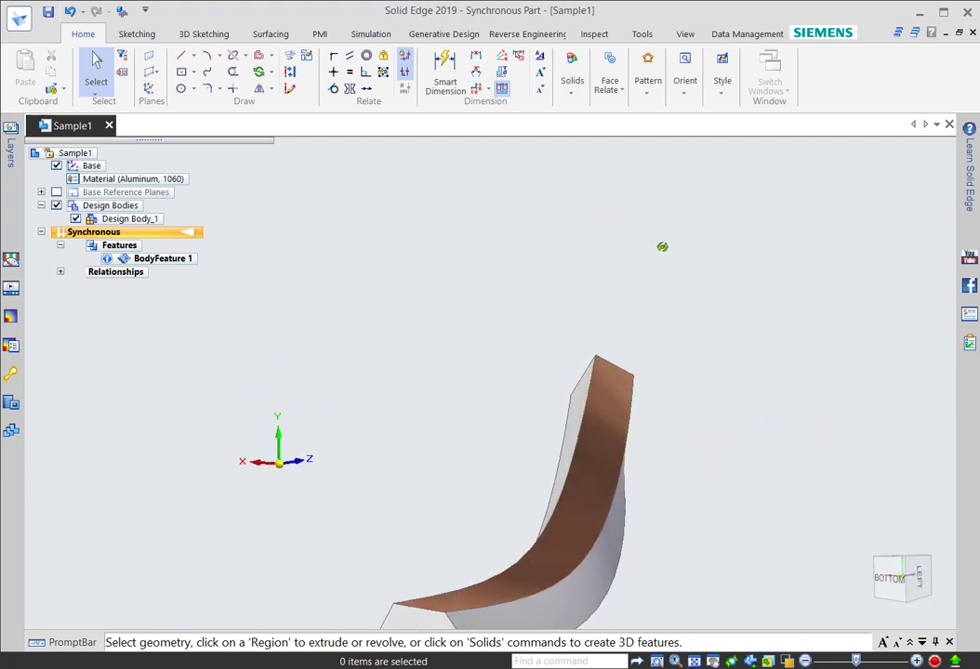
pyautogui.scroll(-3, 711, 262)
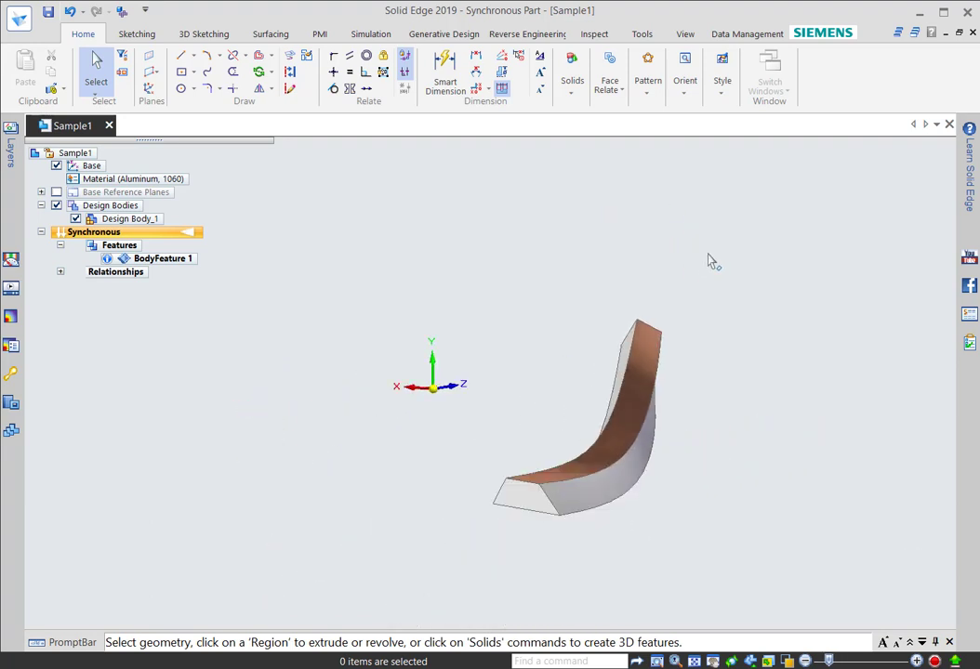
pyautogui.rightClick(567, 499)
pyautogui.click(632, 533)
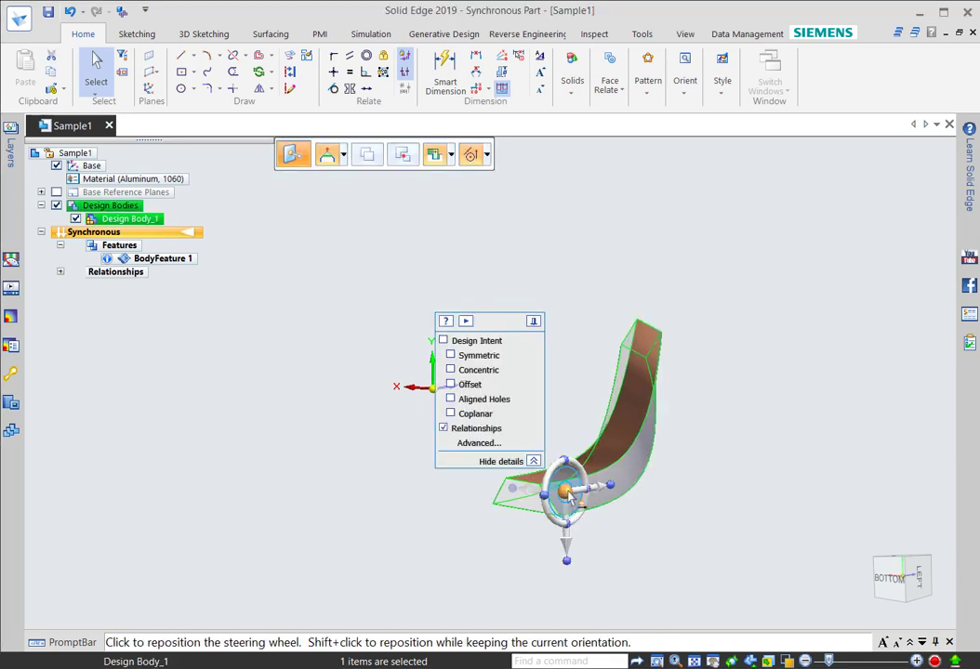
pyautogui.moveTo(564, 496); pyautogui.dragTo(527, 516)
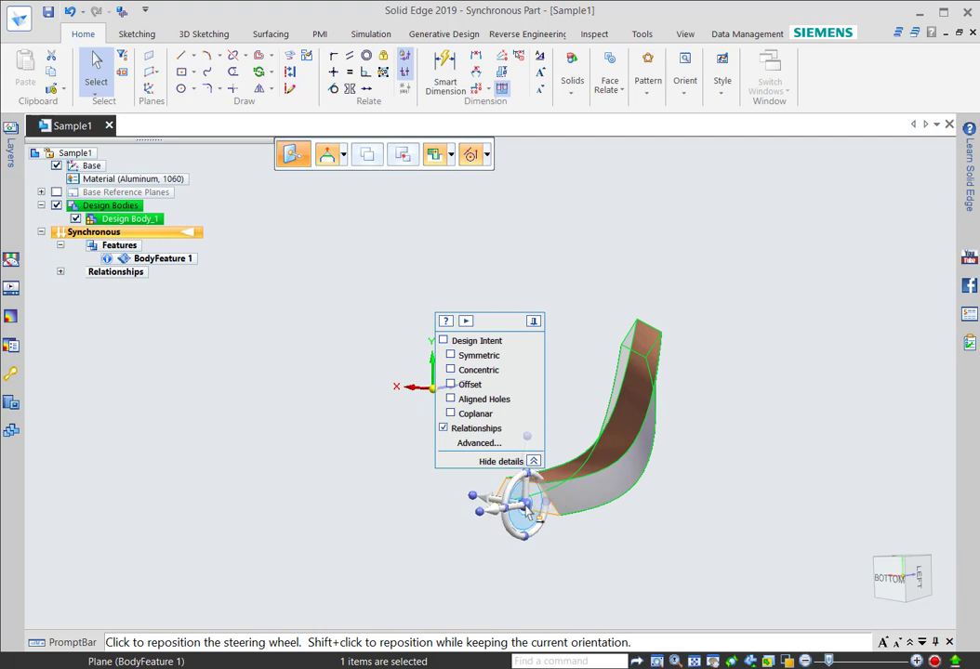
pyautogui.scroll(3, 526, 517)
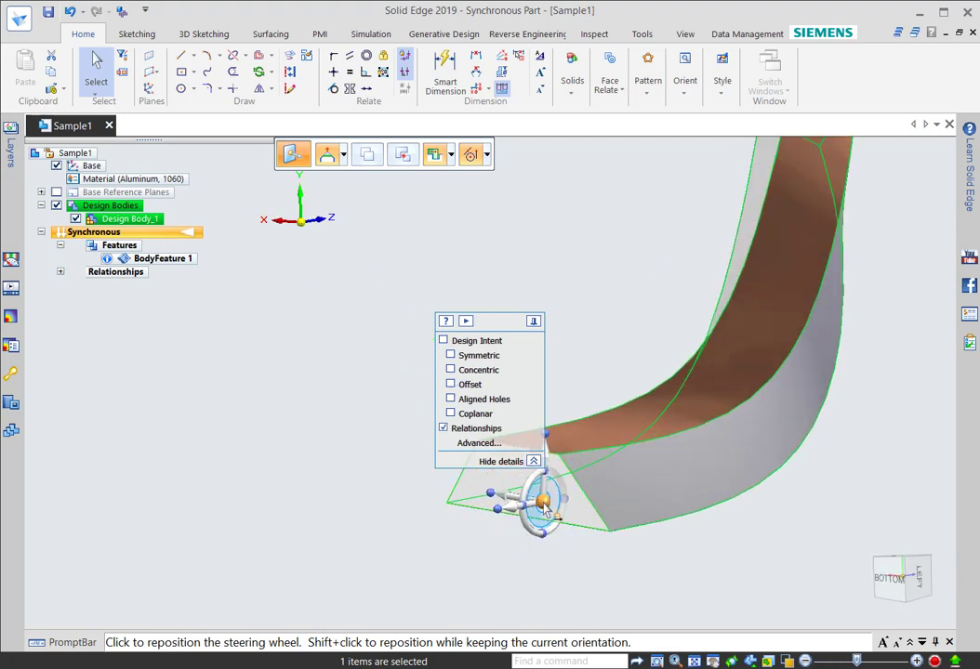
pyautogui.keyDown('shift'); pyautogui.click(555, 497); pyautogui.keyUp('shift')
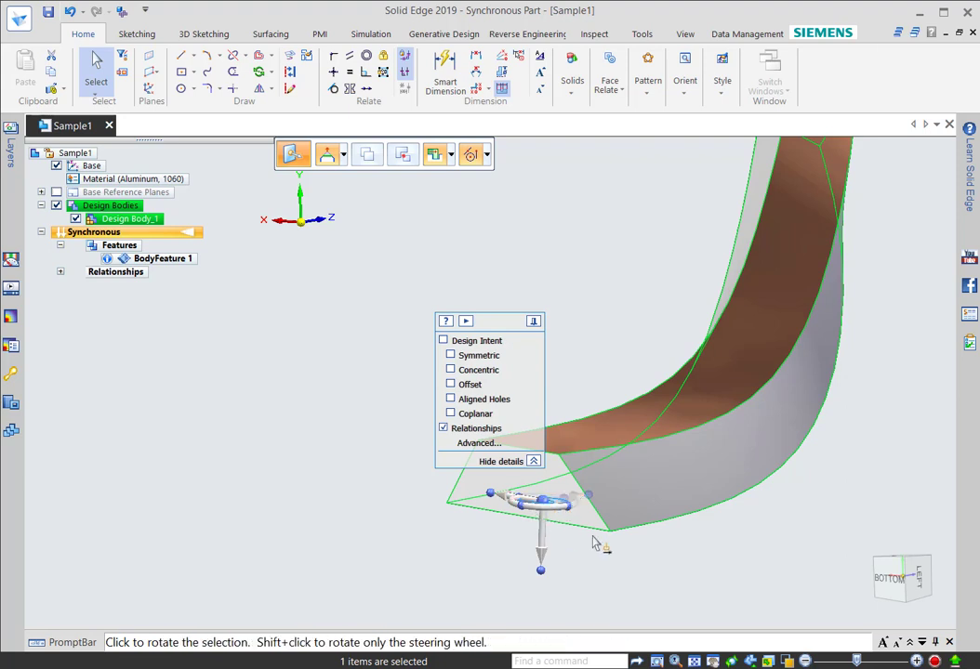
# Reposition the steering wheel origin at the midpoint of the end face's bottom edge, with the wheel lying in the end face plane
pyautogui.moveTo(565, 507); pyautogui.dragTo(606, 429, button='middle')
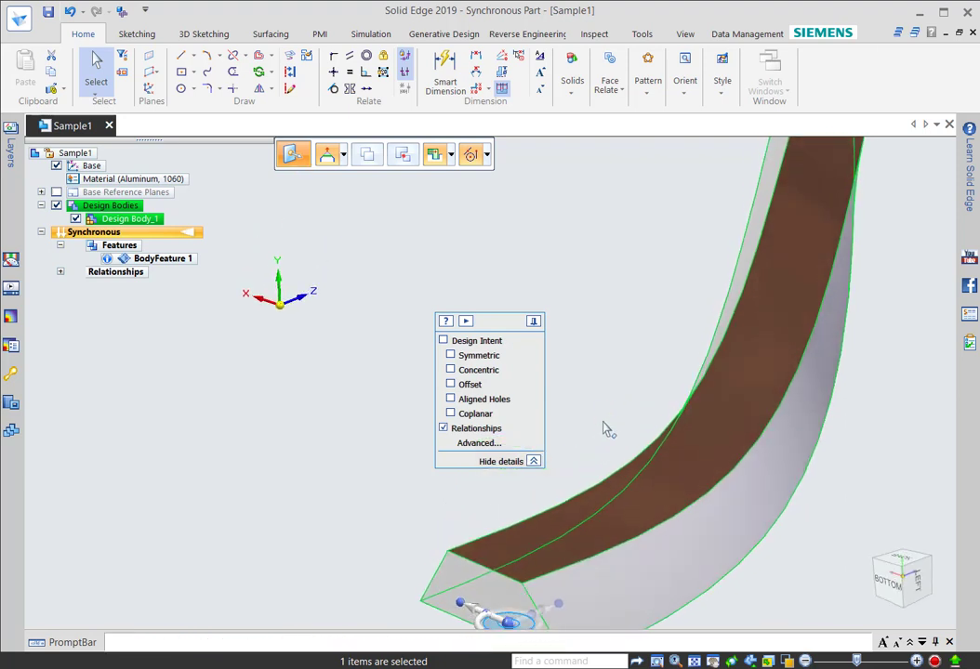
pyautogui.scroll(-3, 582, 370)
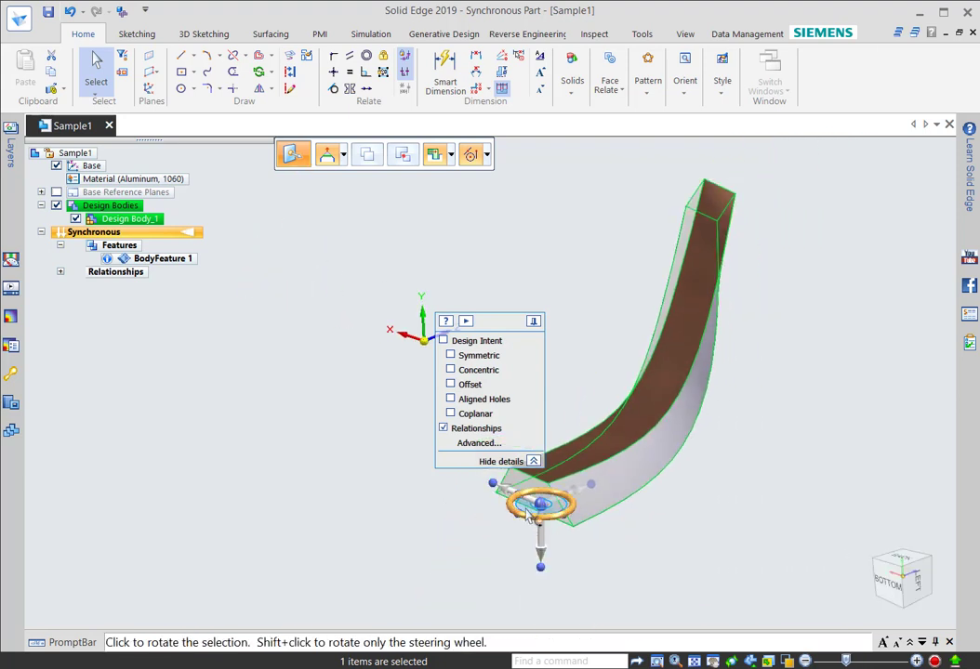
pyautogui.moveTo(632, 516); pyautogui.dragTo(682, 493, button='middle')
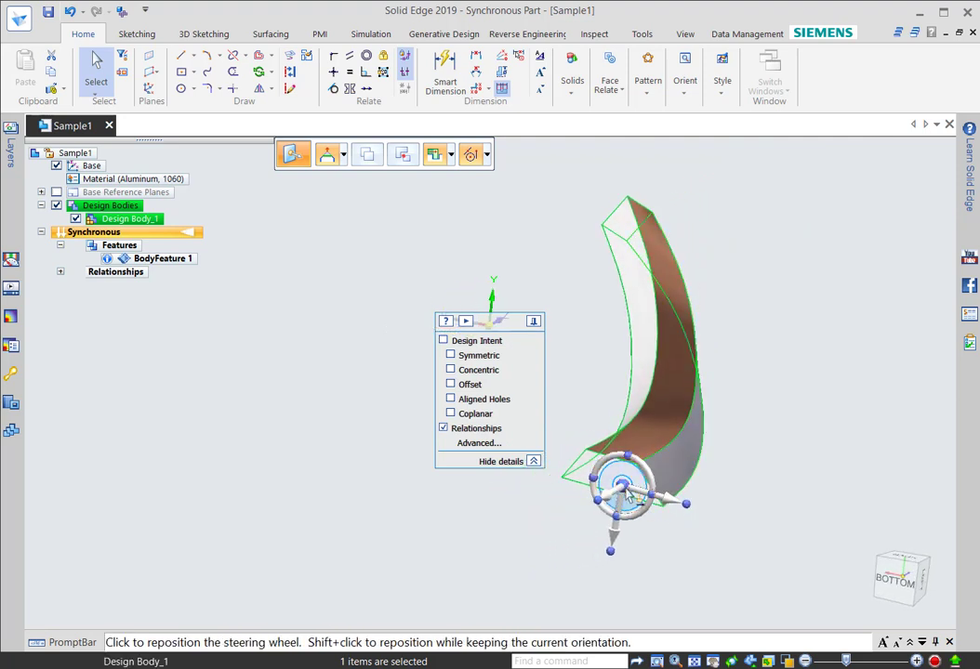
pyautogui.moveTo(628, 498); pyautogui.dragTo(613, 500)
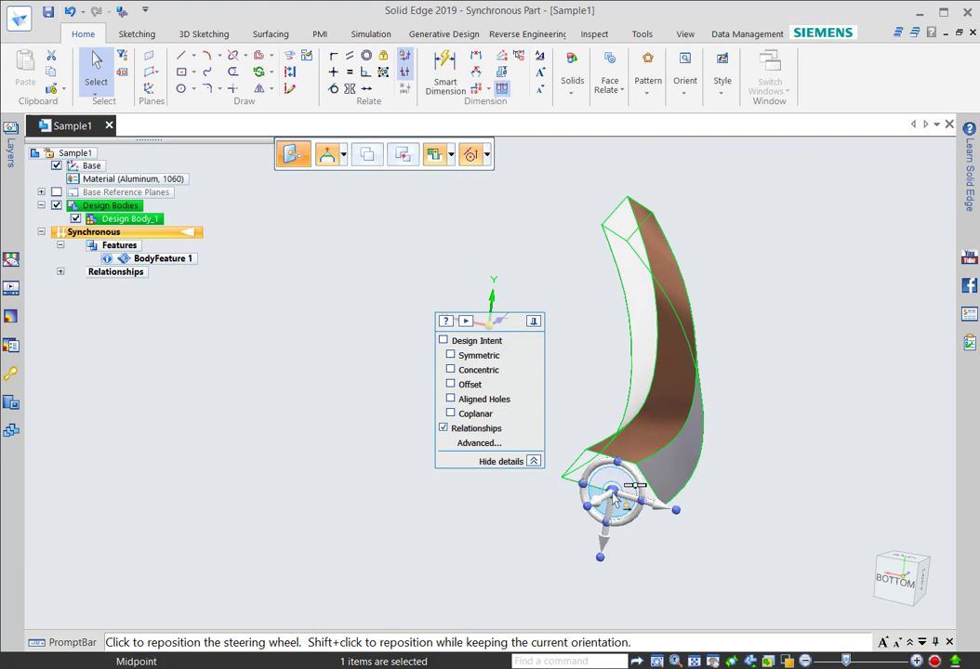
pyautogui.click(614, 500)
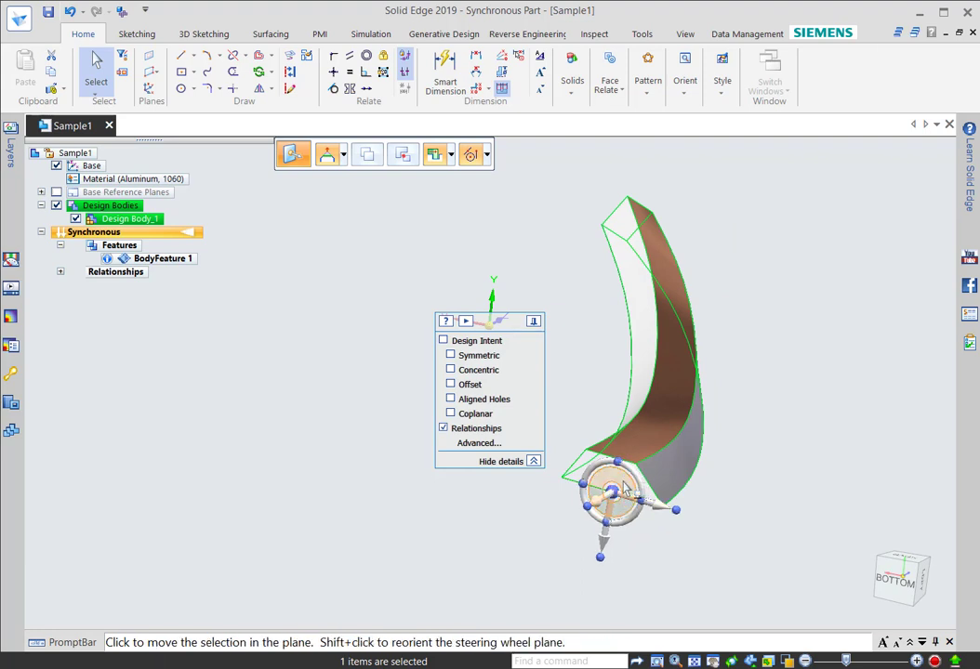
# Move the whole design body from the midpoint of its end face's bottom edge onto the base coordinate system origin, then clear the selection
pyautogui.click(625, 490)
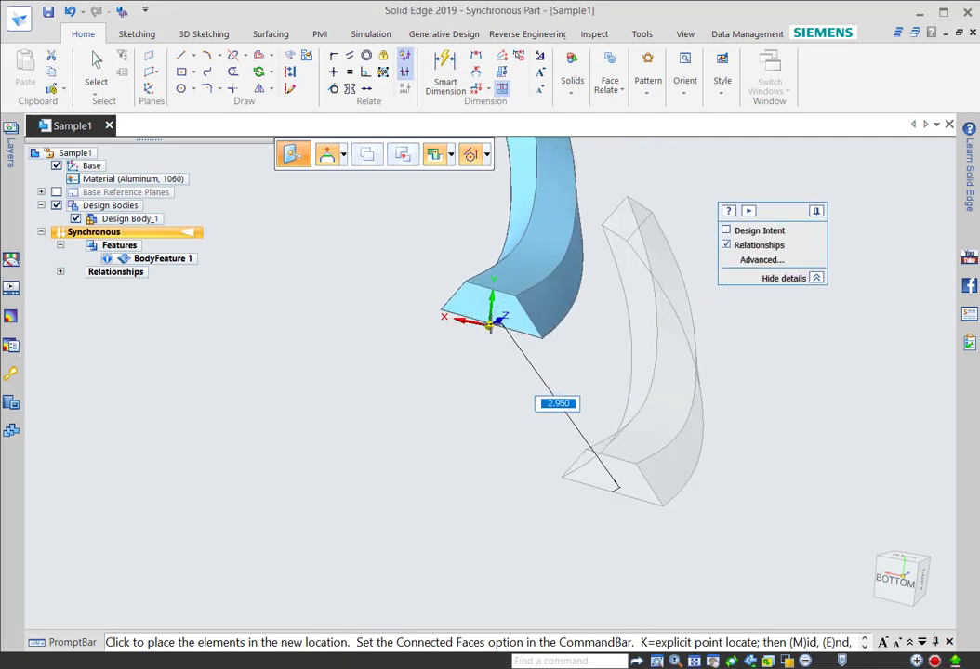
pyautogui.click(616, 488)
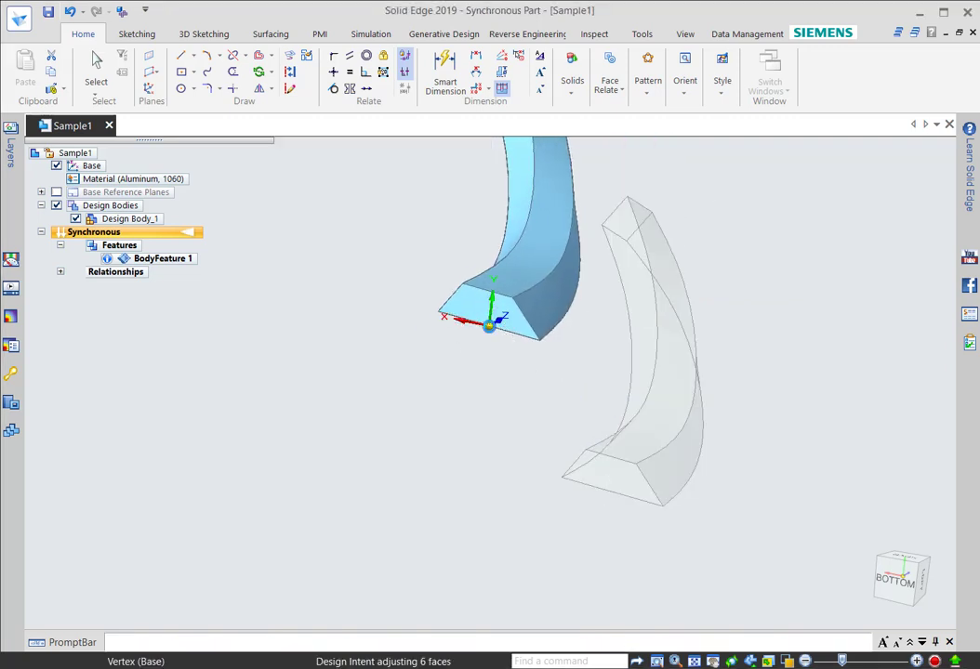
pyautogui.middleClick(478, 428)
pyautogui.middleClick(478, 428)
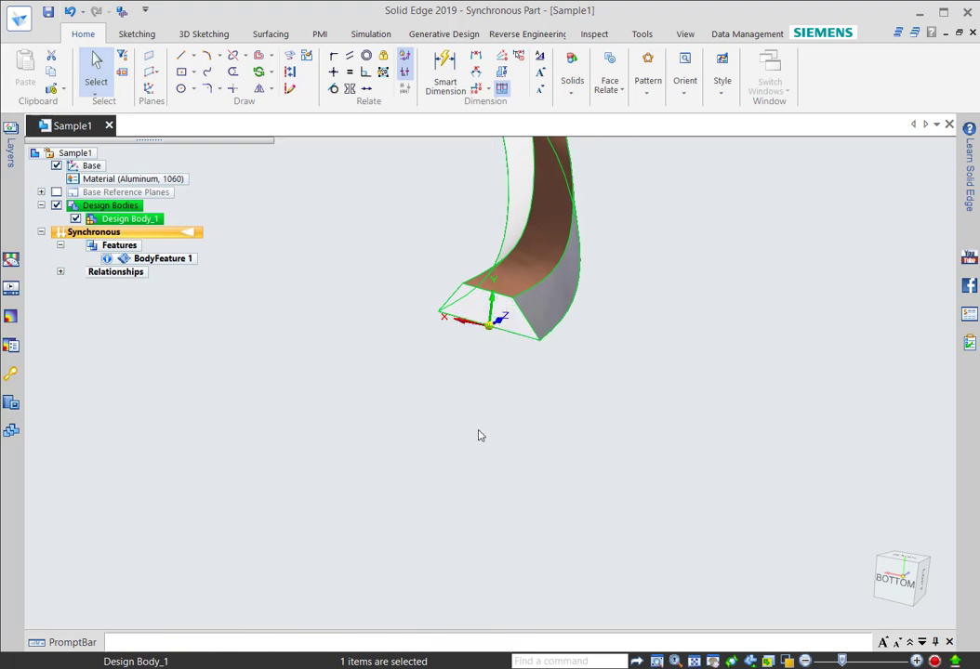
pyautogui.moveTo(681, 441); pyautogui.dragTo(630, 417, button='middle')
pyautogui.press('Escape')
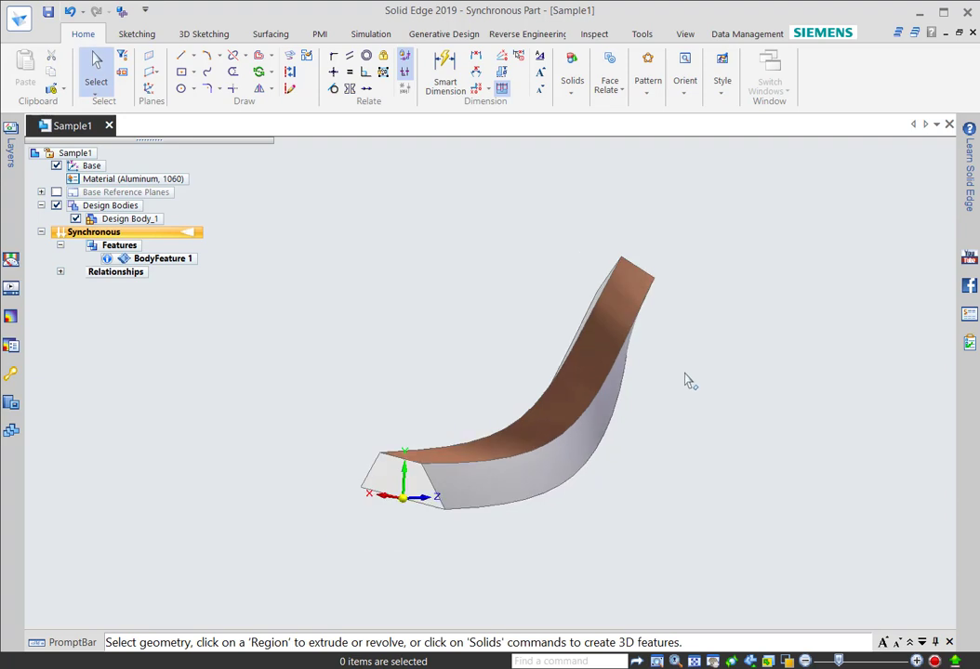
pyautogui.moveTo(685, 339); pyautogui.dragTo(537, 284, button='middle')
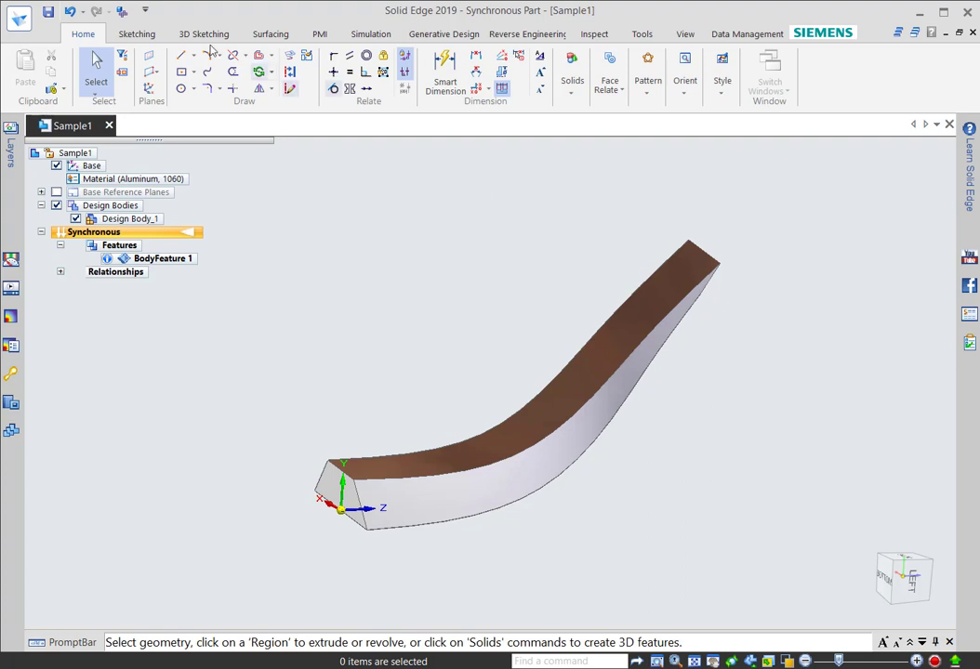
# Start the Blank Surface command and review its cut size and formability options without changing them
pyautogui.click(271, 36)
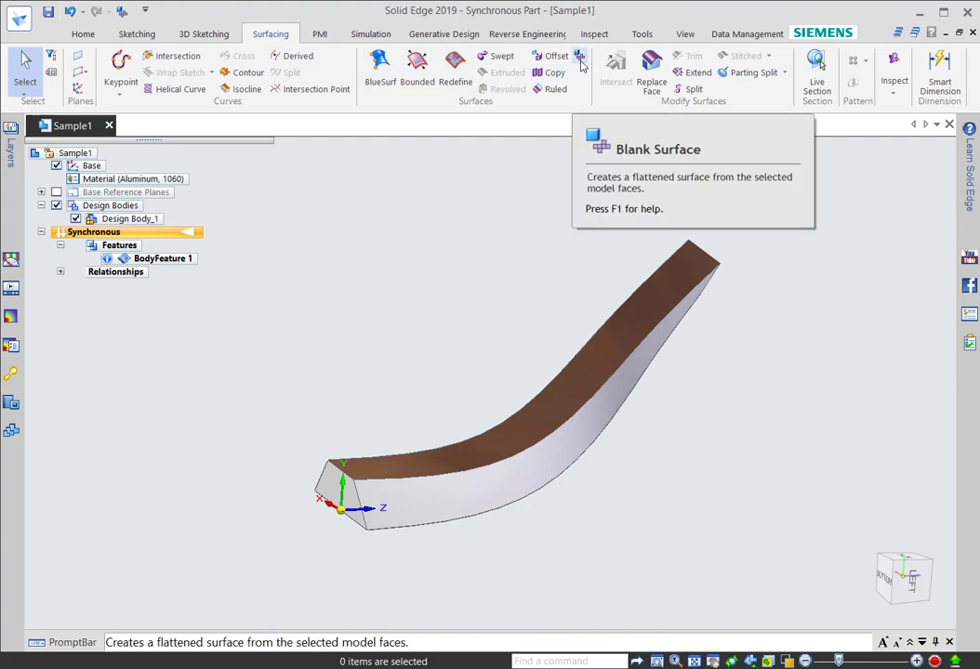
pyautogui.click(644, 37)
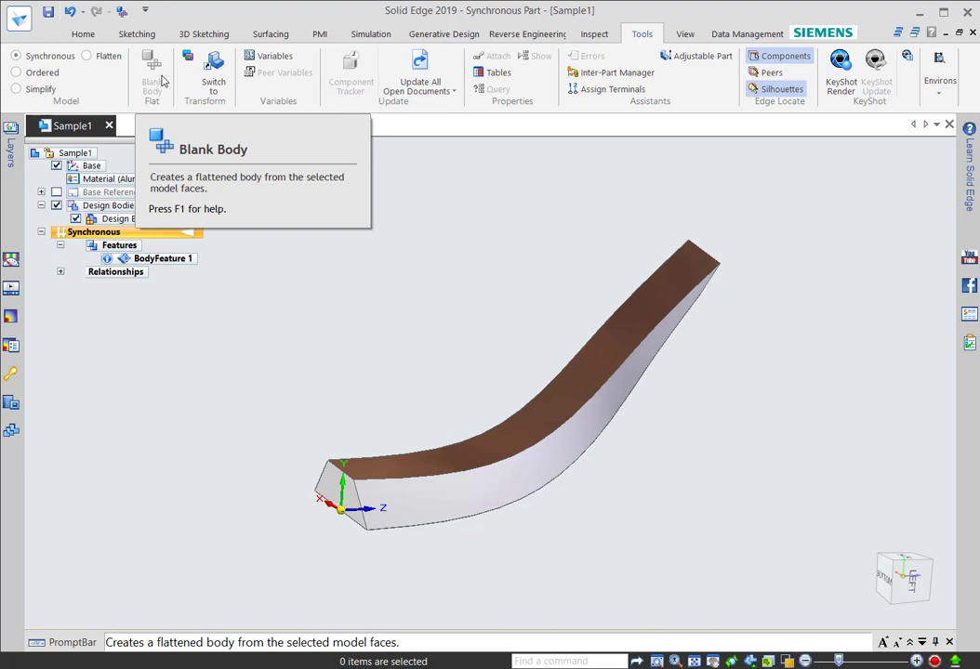
pyautogui.click(270, 34)
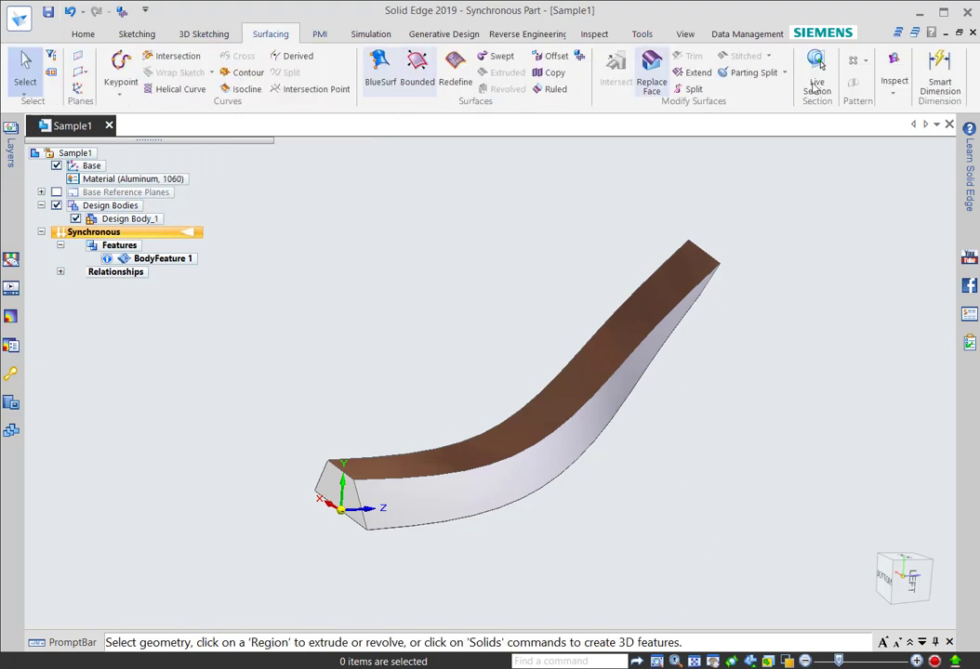
pyautogui.click(580, 59)
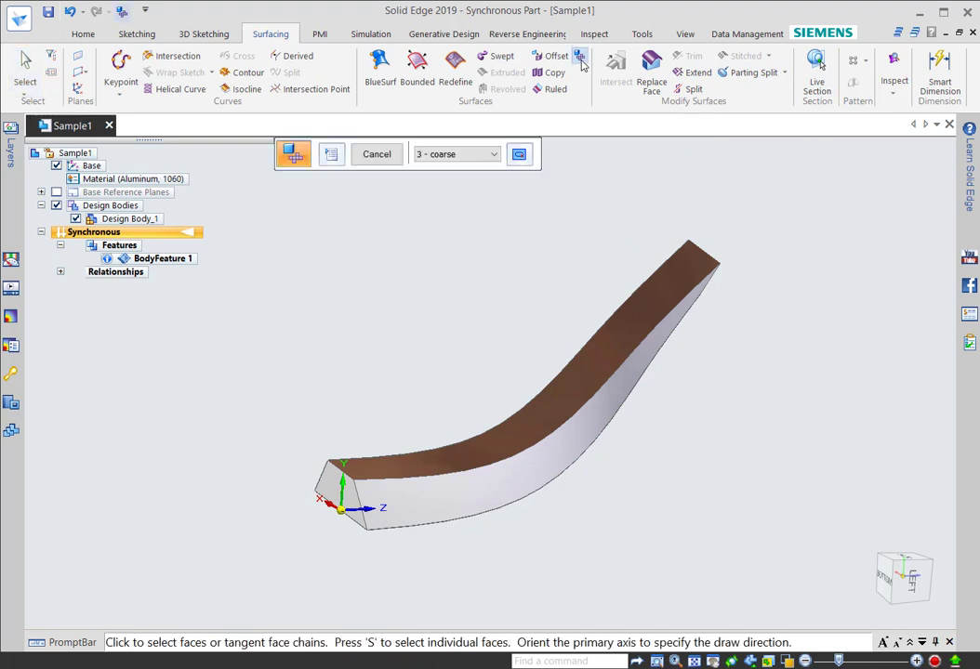
pyautogui.click(333, 156)
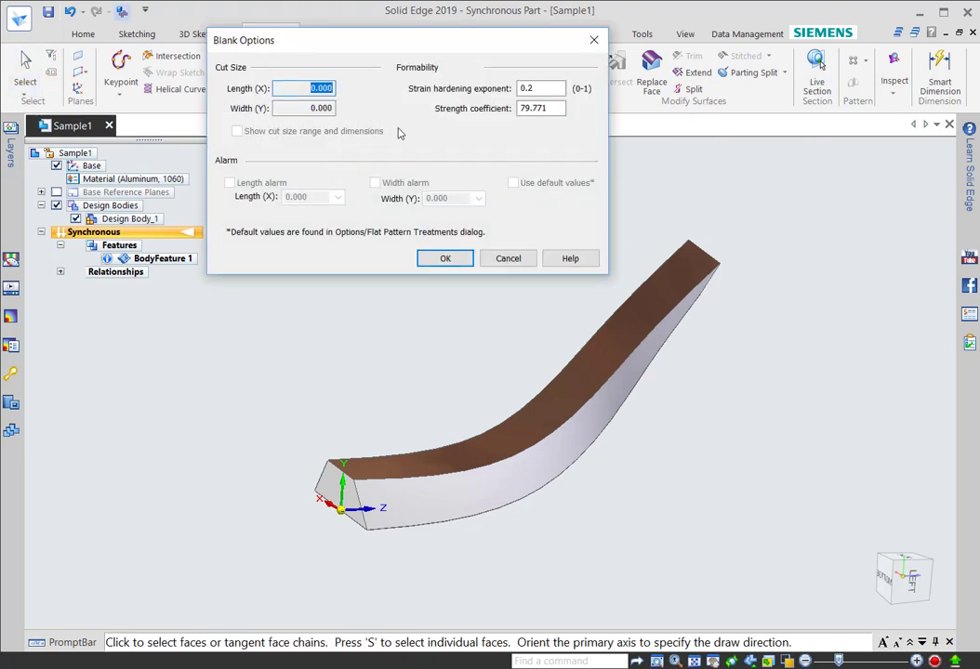
pyautogui.click(552, 89)
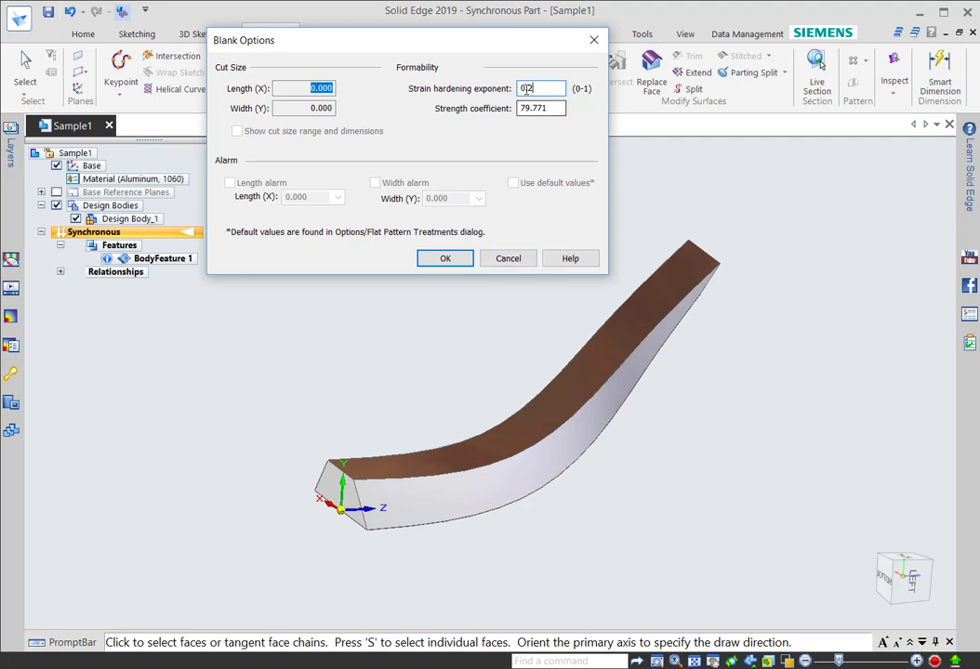
pyautogui.click(507, 260)
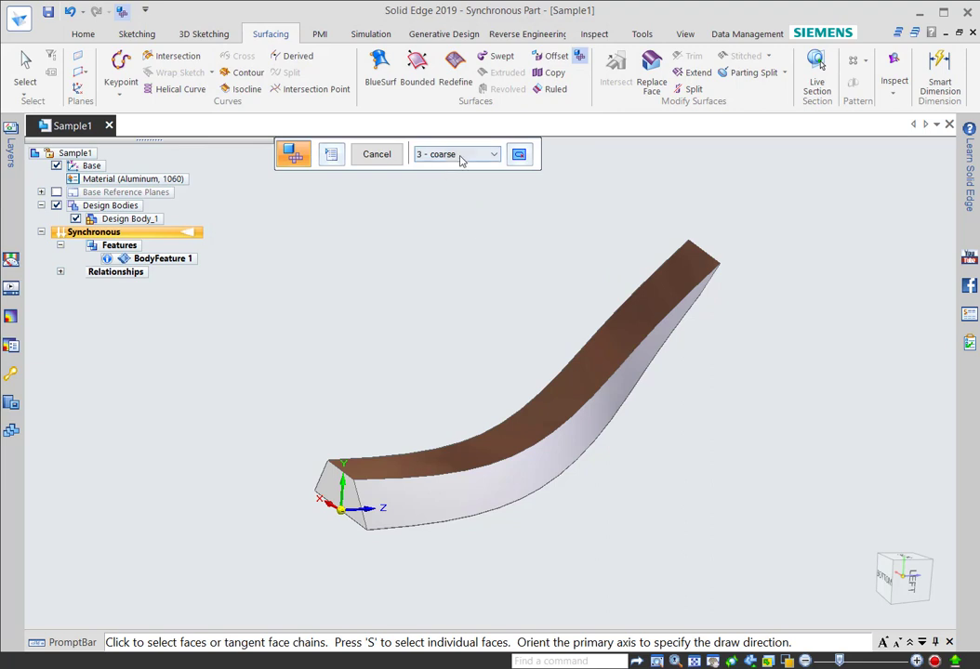
# Create a flattened blank of the upper copper face with 3 - coarse mesh and the steering wheel at the base coordinate system origin
pyautogui.click(488, 455)
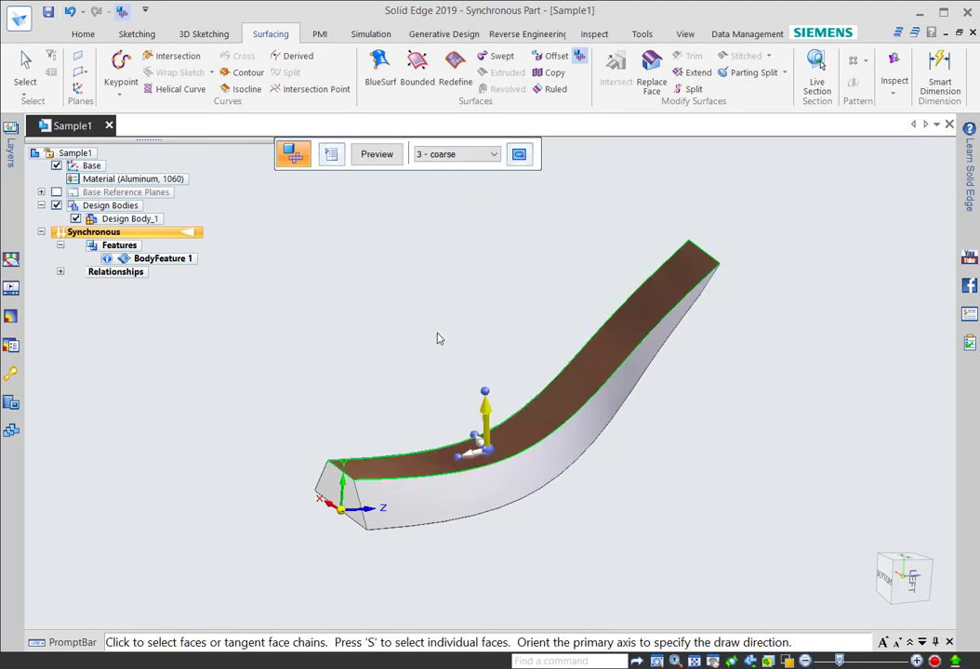
pyautogui.click(489, 452)
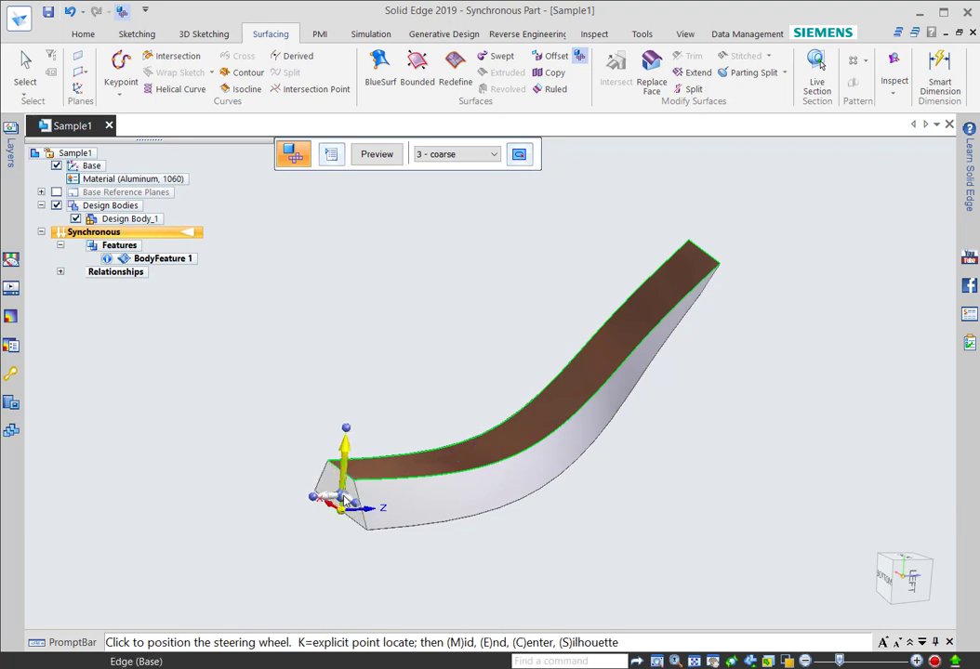
pyautogui.scroll(3, 340, 511)
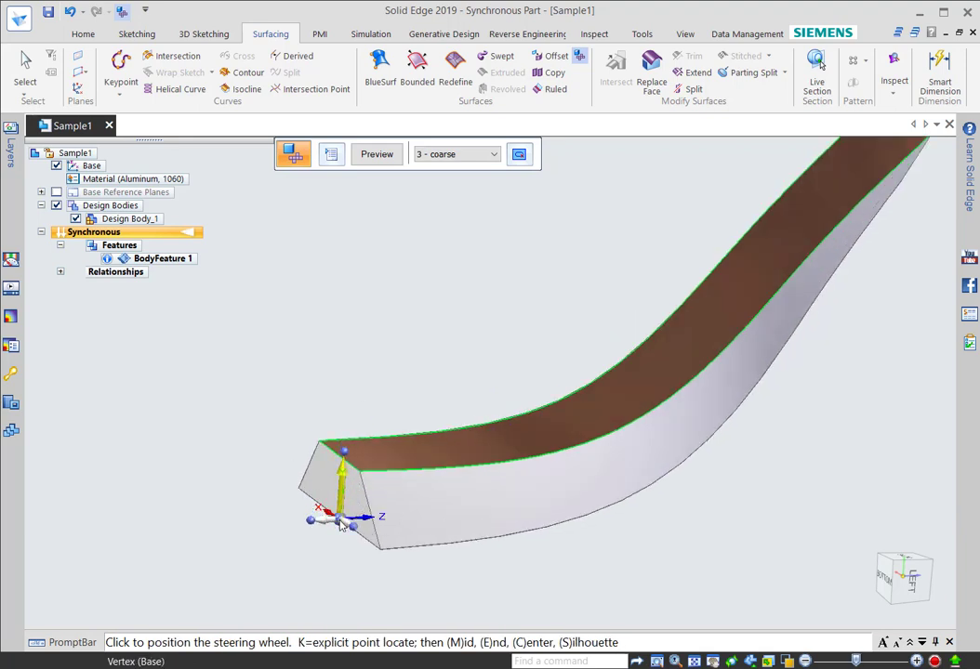
pyautogui.click(340, 526)
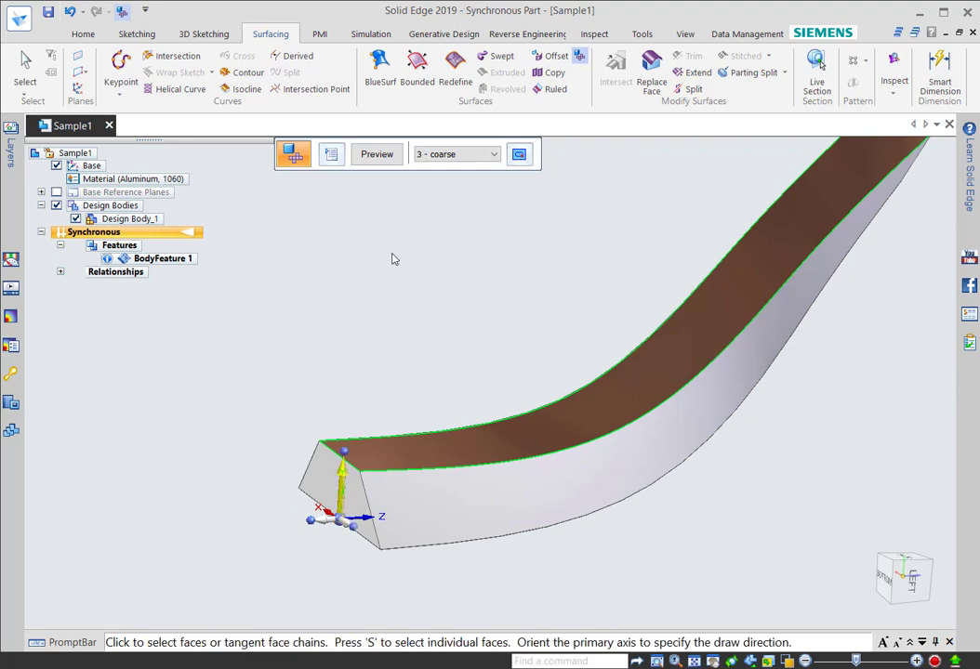
pyautogui.click(376, 154)
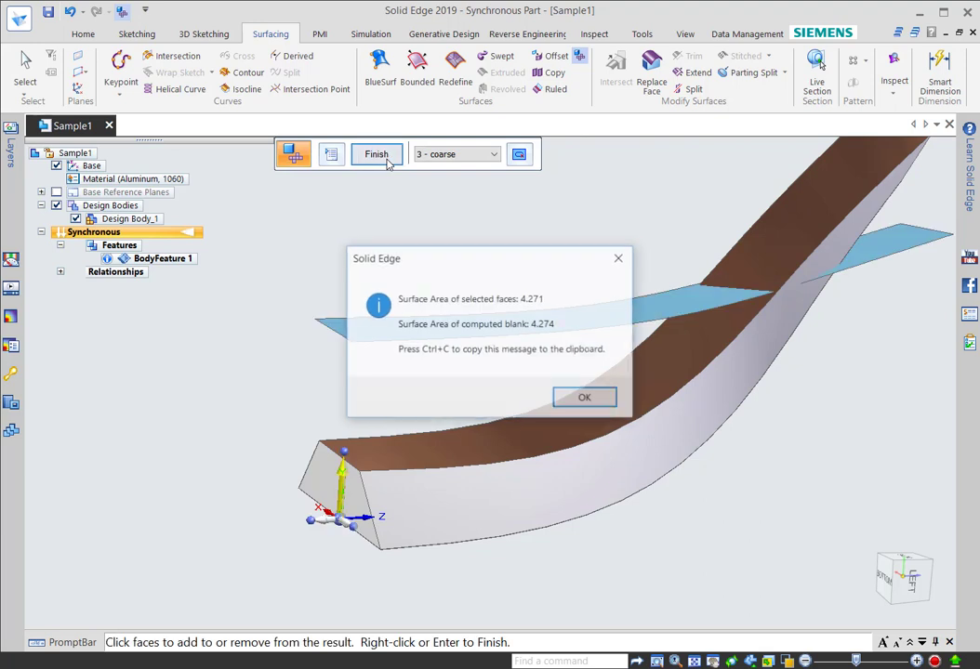
pyautogui.click(574, 401)
pyautogui.click(377, 154)
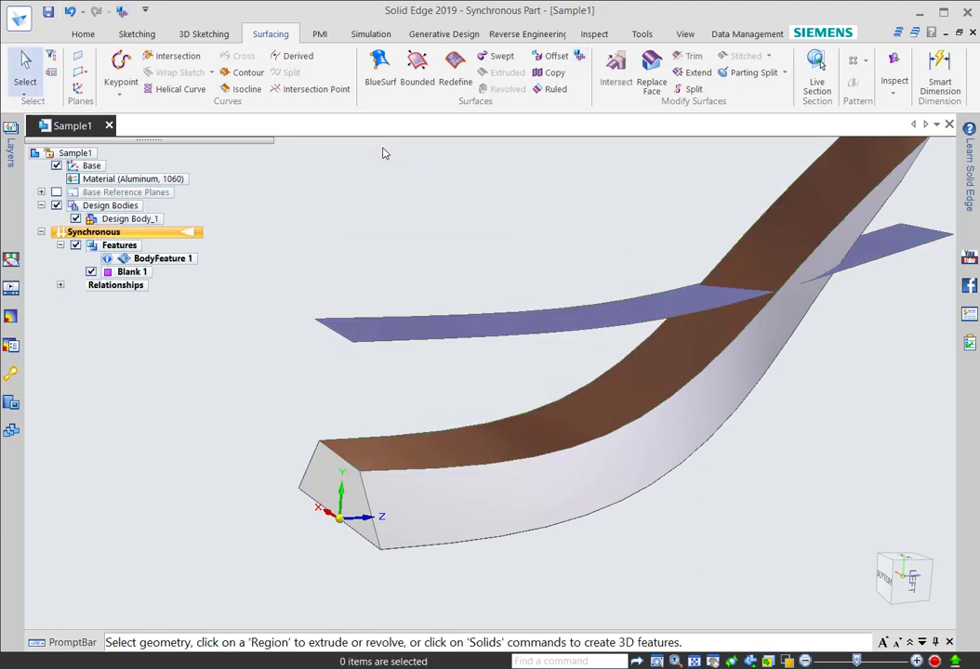
# Start a second Blank Surface on the lower copper face and place its steering wheel at the base coordinate system origin
pyautogui.click(580, 57)
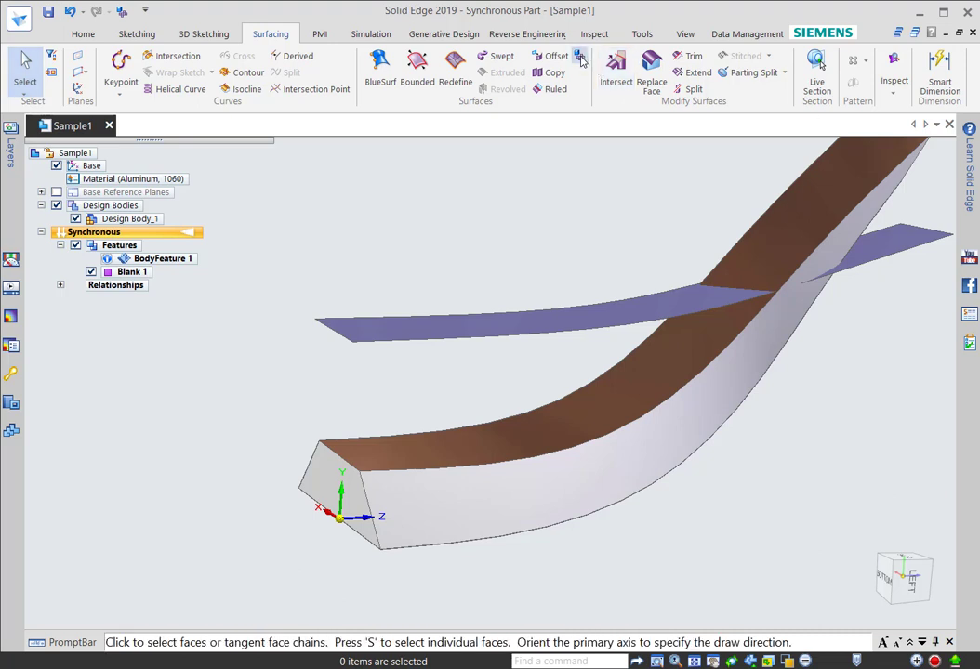
pyautogui.moveTo(798, 493); pyautogui.dragTo(763, 441, button='middle')
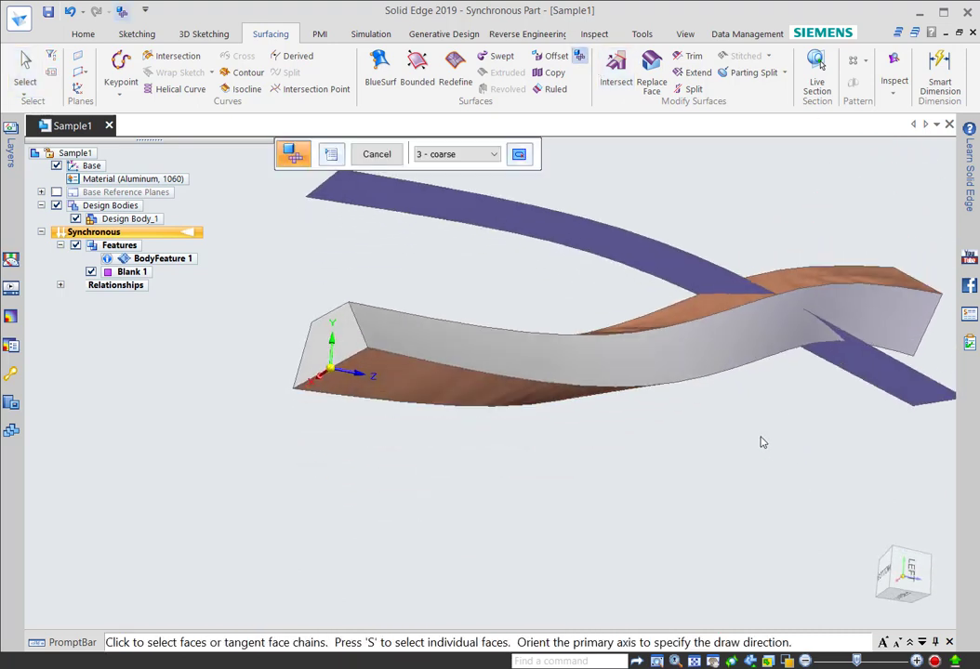
pyautogui.click(467, 399)
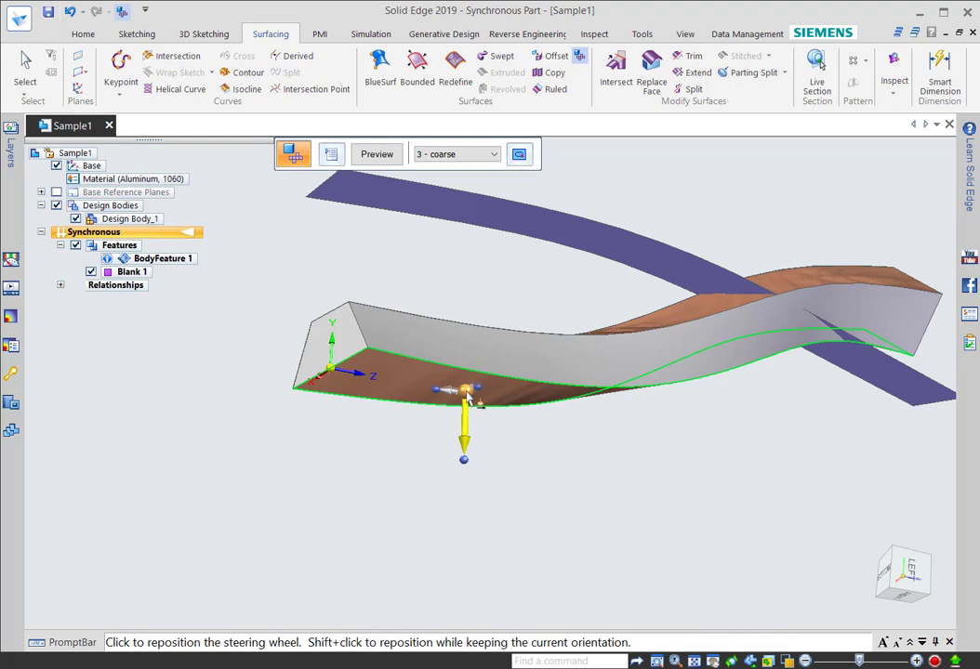
pyautogui.click(462, 391)
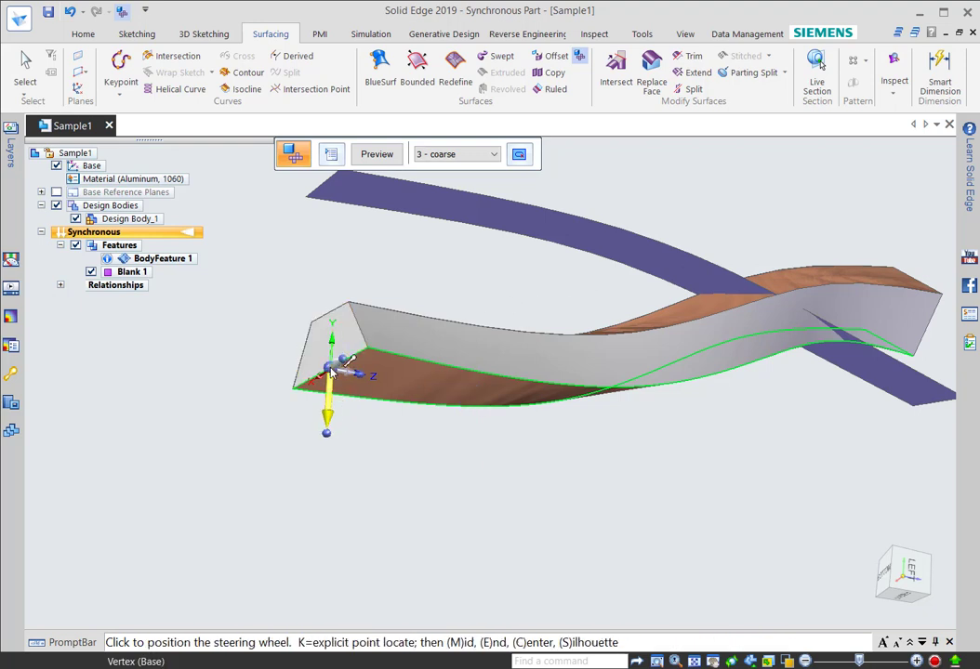
pyautogui.click(330, 364)
pyautogui.moveTo(399, 441); pyautogui.dragTo(392, 486, button='middle')
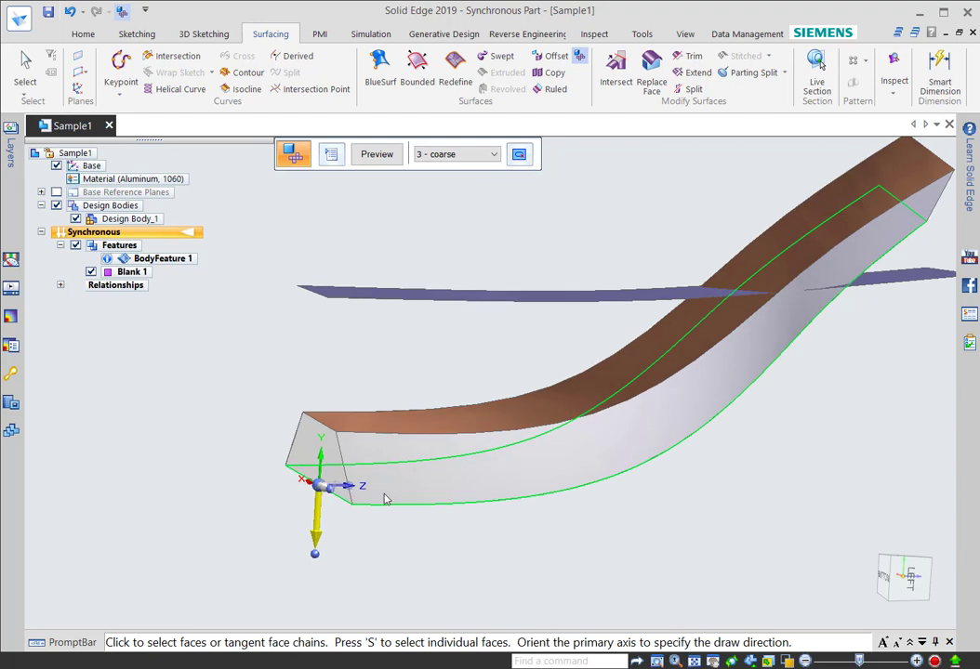
# Rotate the steering wheel's primary axis by 180 degrees so the second blank's draw direction points upward
pyautogui.click(386, 489)
pyautogui.click(315, 556)
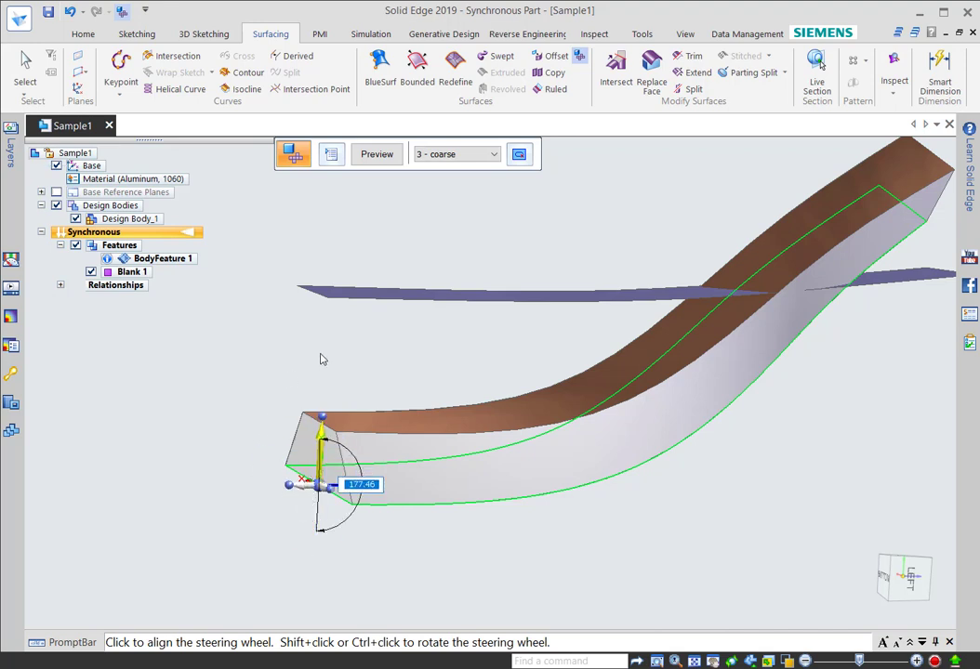
pyautogui.write('180')
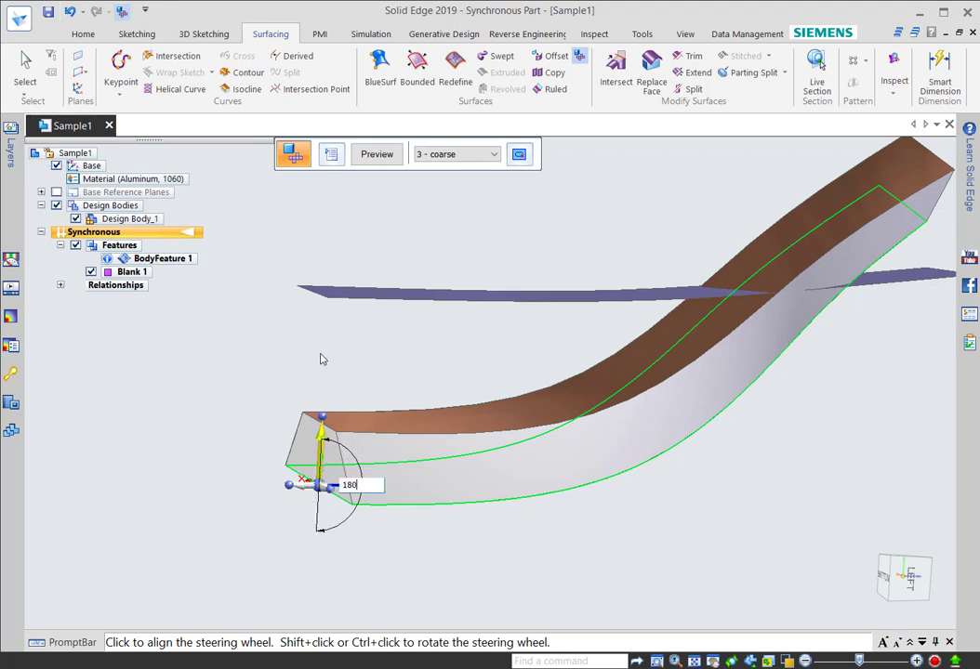
pyautogui.press('Return')
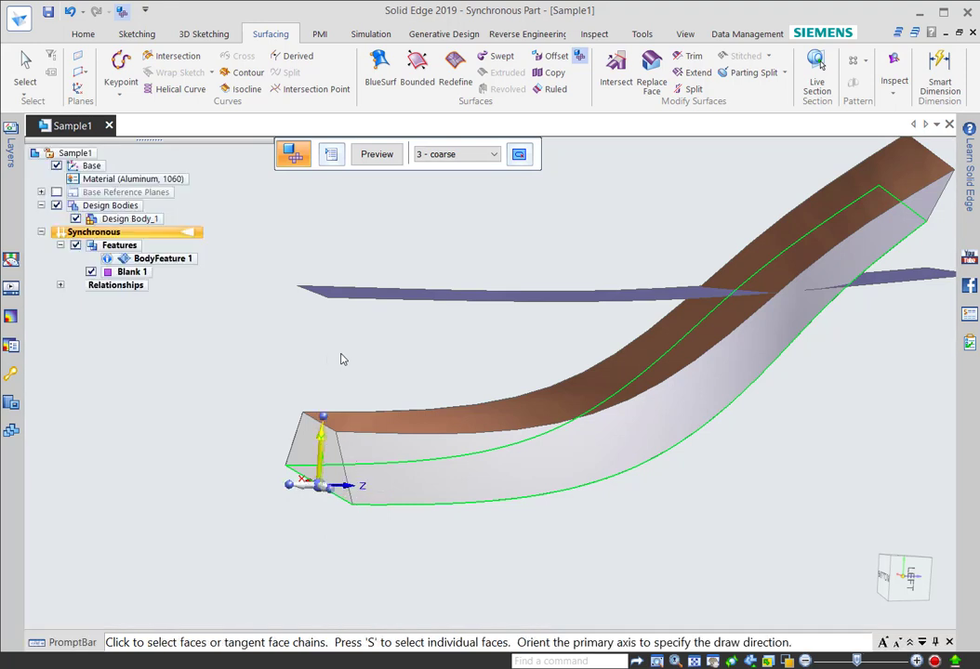
pyautogui.moveTo(524, 233); pyautogui.dragTo(518, 278, button='middle')
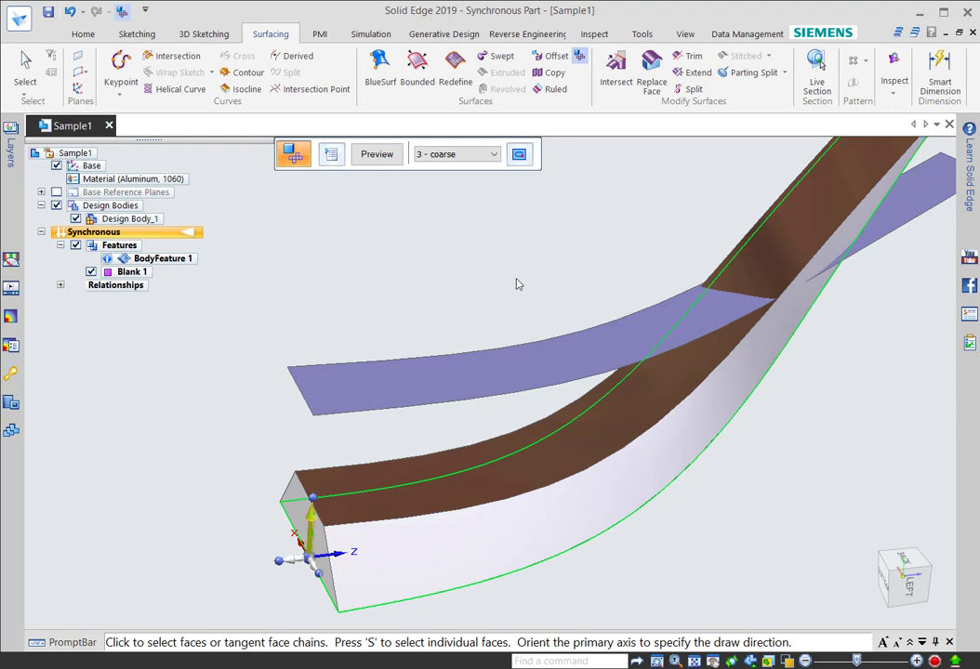
# Preview the lower face's flattened blank, check it against the first blank from the Left view, and finish it
pyautogui.click(375, 156)
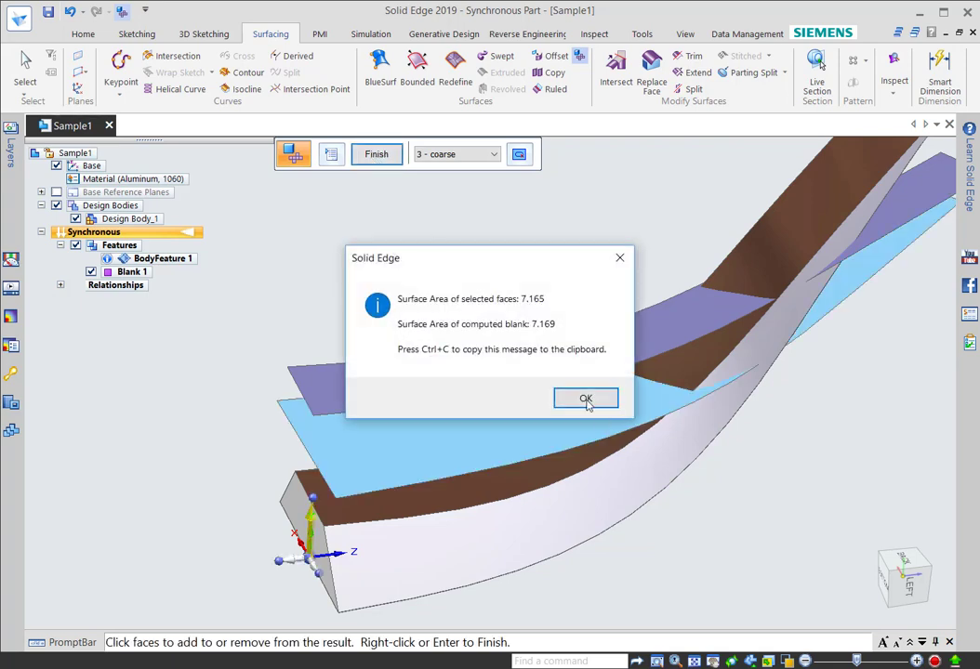
pyautogui.click(586, 399)
pyautogui.moveTo(510, 306); pyautogui.dragTo(482, 251, button='middle')
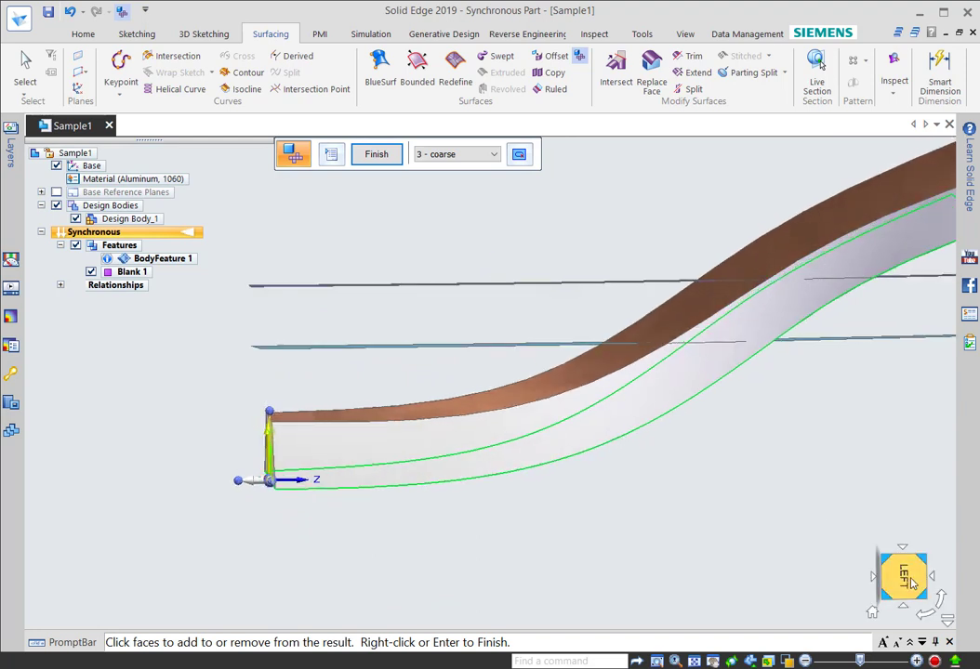
pyautogui.click(912, 583)
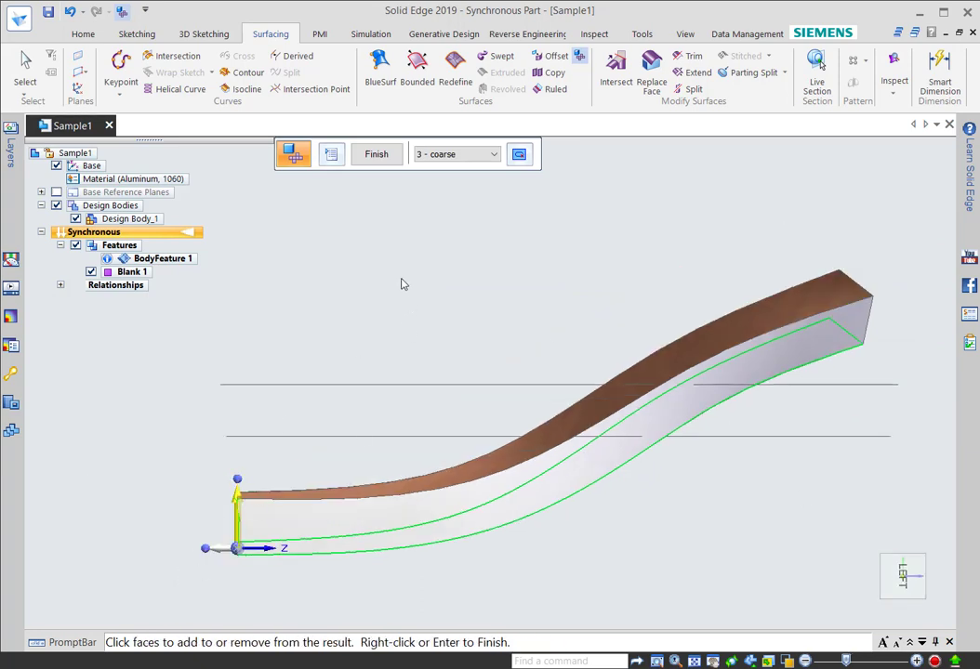
pyautogui.moveTo(333, 232); pyautogui.dragTo(427, 346, button='middle')
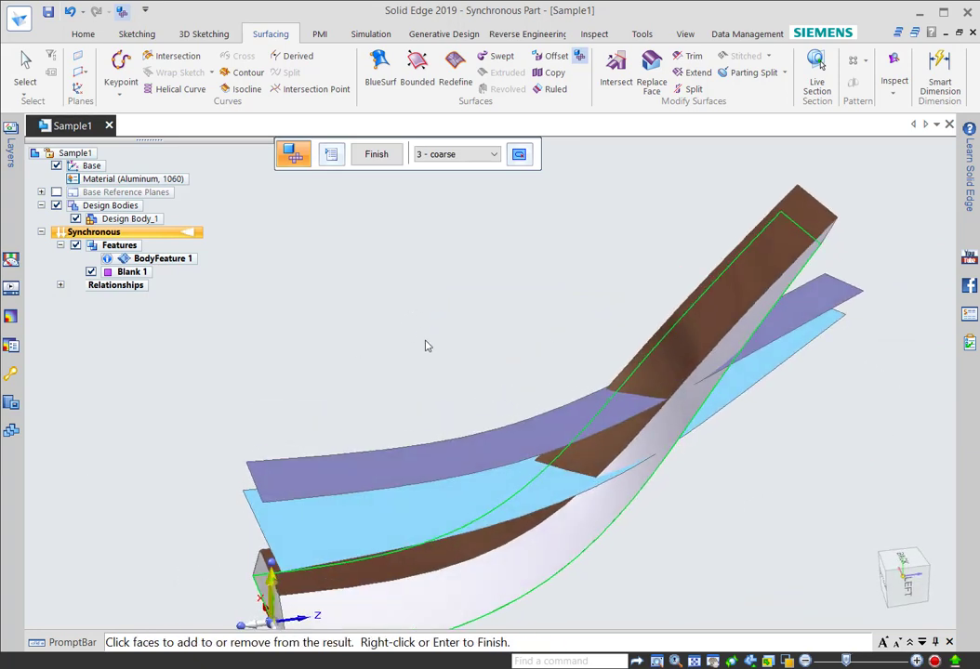
pyautogui.click(377, 155)
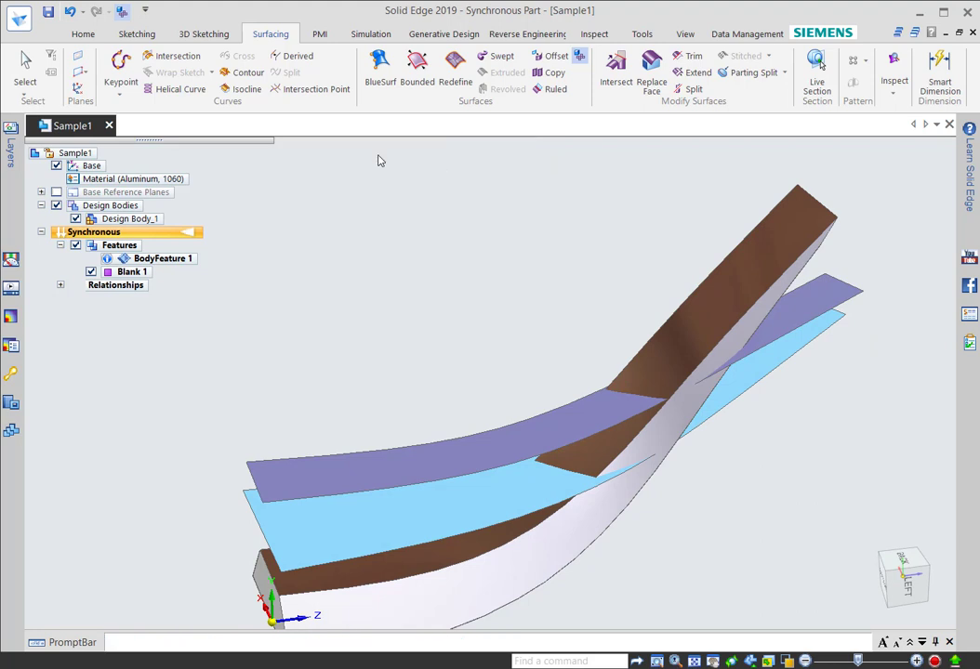
# Hide the design body and view the two flattened blanks squarely in the Back view
pyautogui.click(76, 218)
pyautogui.moveTo(573, 220); pyautogui.dragTo(510, 297, button='middle')
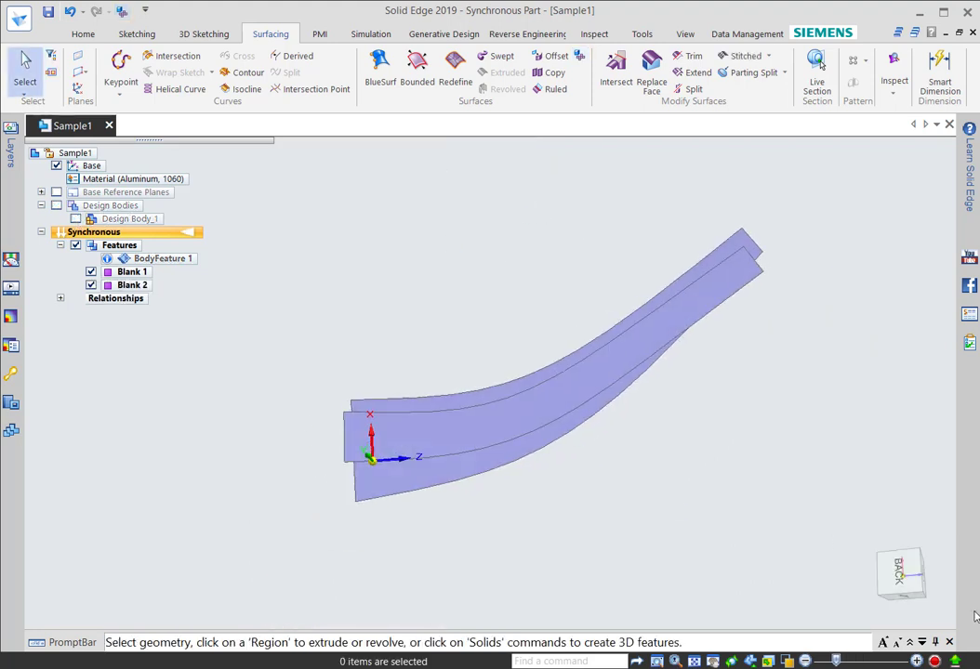
pyautogui.click(897, 572)
pyautogui.scroll(-2, 894, 420)
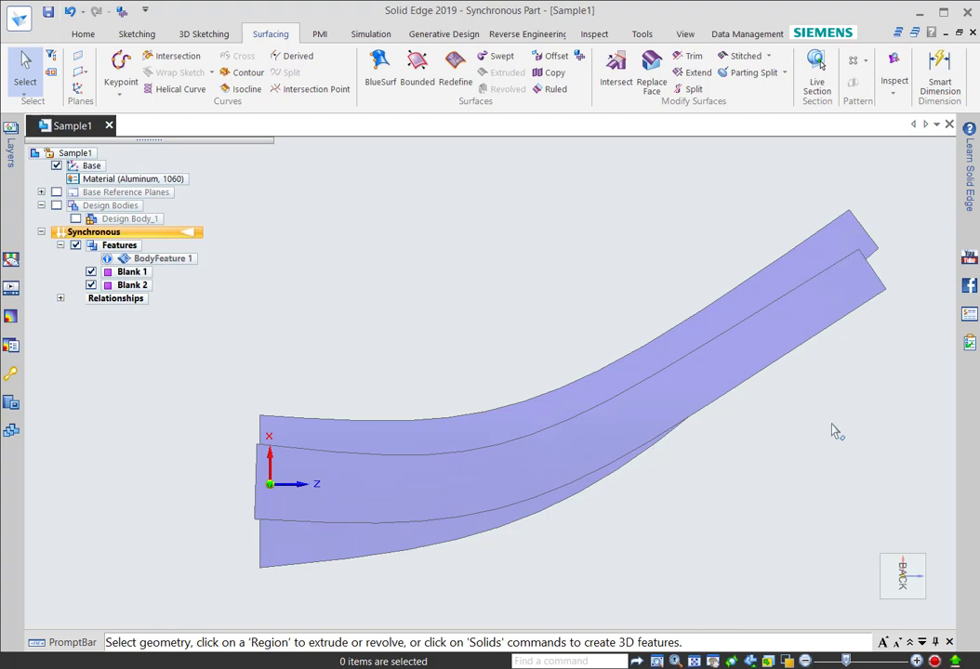
# Select the Blank 1 surface and place its steering wheel at the midpoint of its end edge nearest the base coordinate system
pyautogui.click(755, 343)
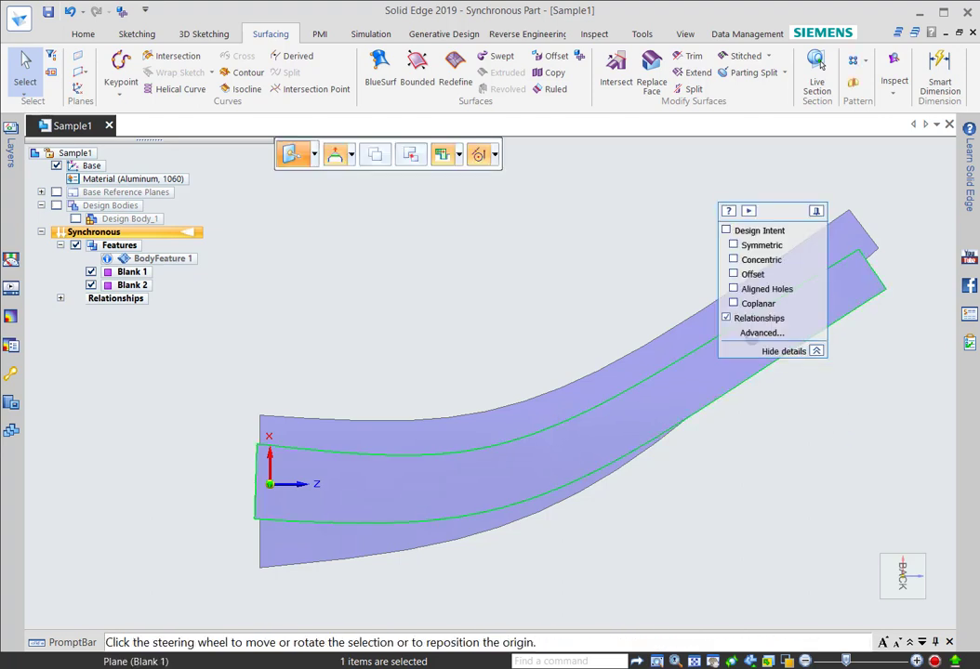
pyautogui.moveTo(790, 218); pyautogui.dragTo(928, 160)
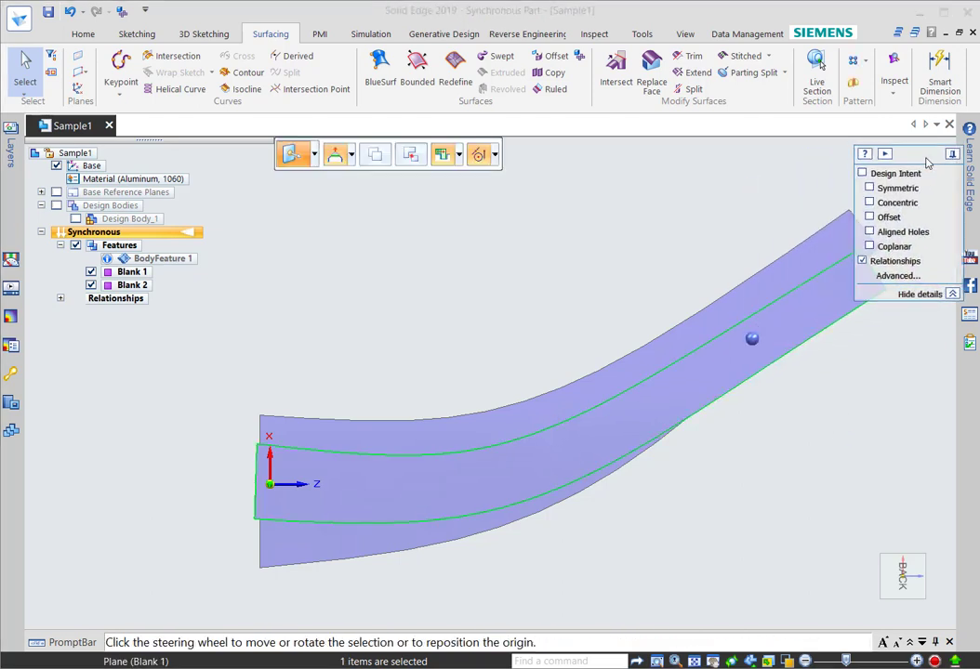
pyautogui.moveTo(773, 432); pyautogui.dragTo(772, 424, button='middle')
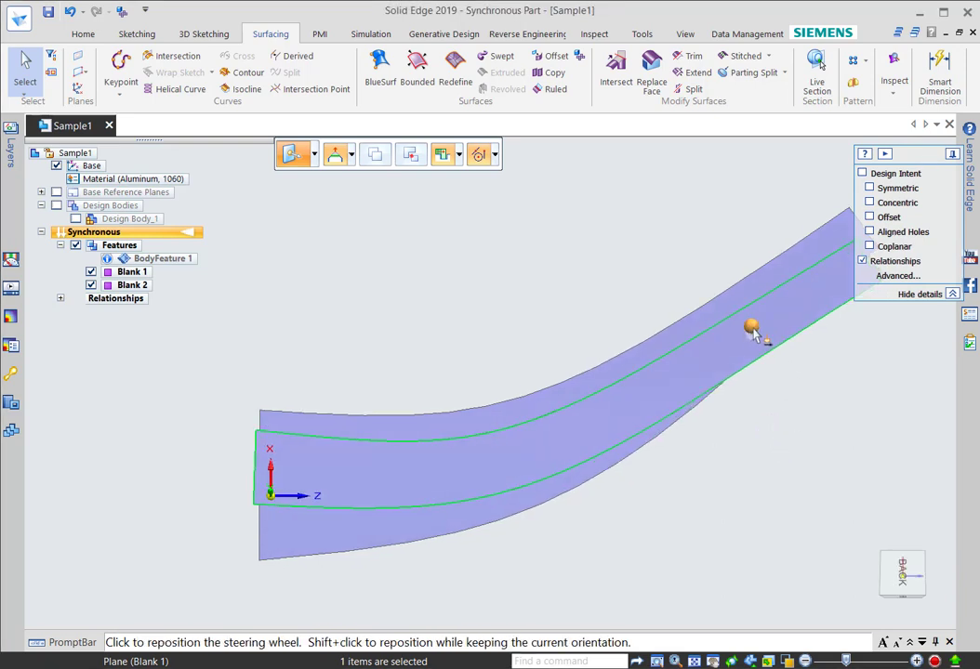
pyautogui.click(752, 331)
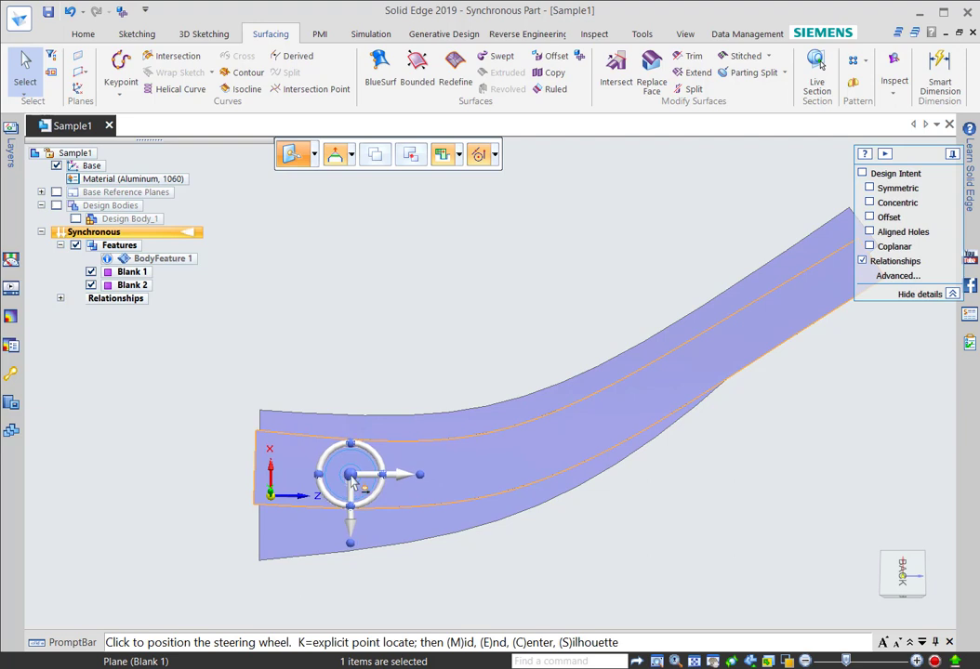
pyautogui.click(352, 477)
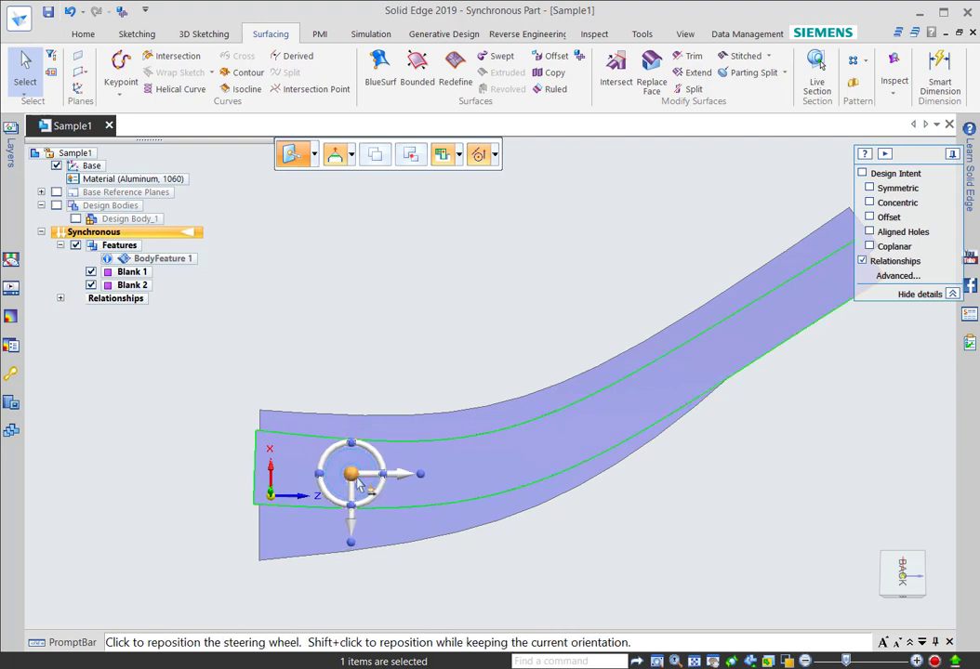
pyautogui.click(352, 477)
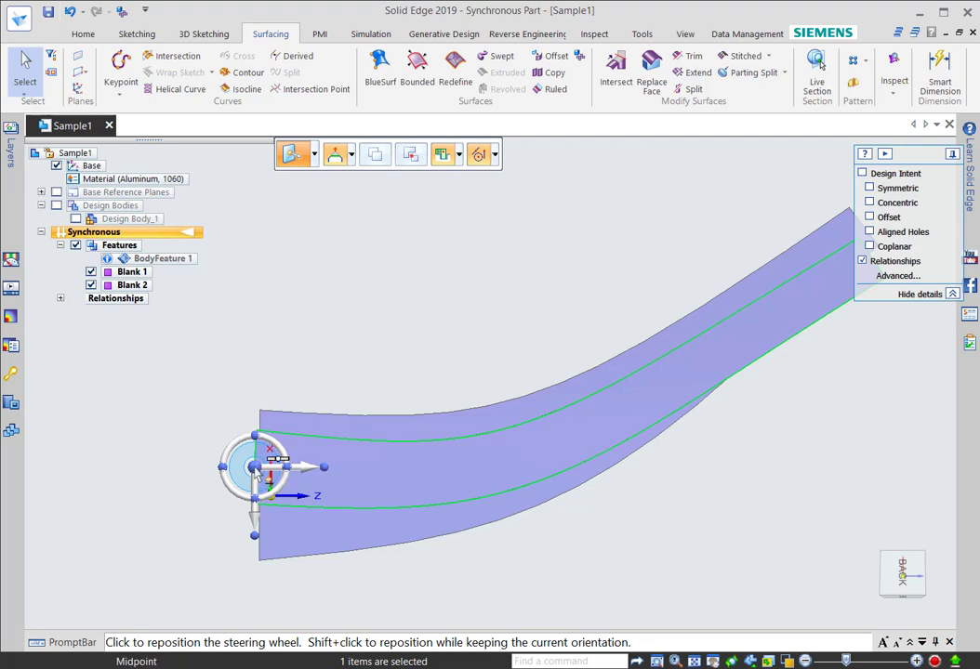
pyautogui.click(256, 467)
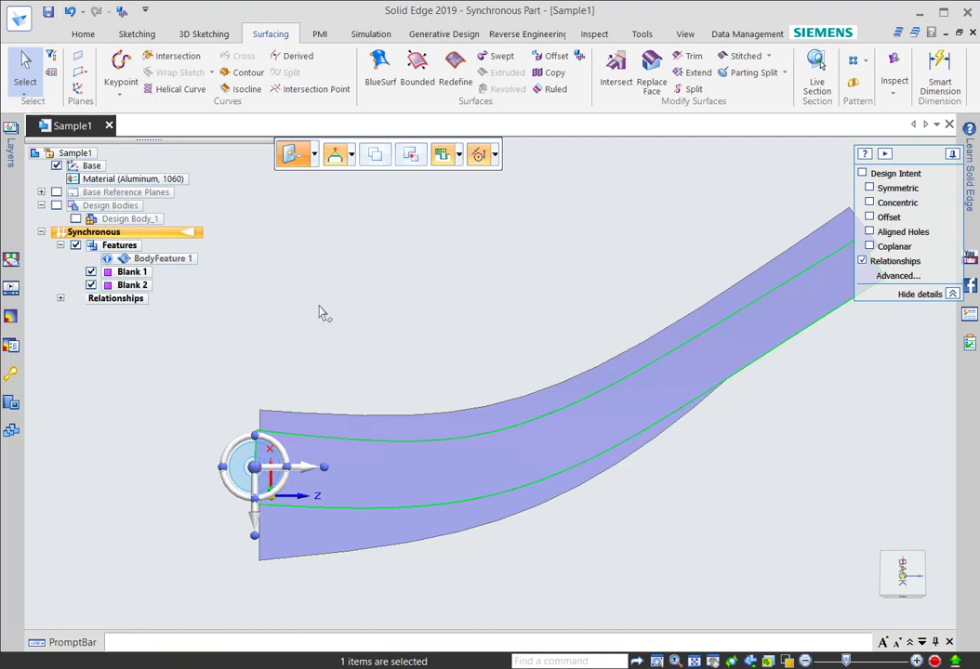
# Show the design body for reference and move Blank 1 about 0.169 across its width toward the middle of Blank 2
pyautogui.scroll(-2, 252, 313)
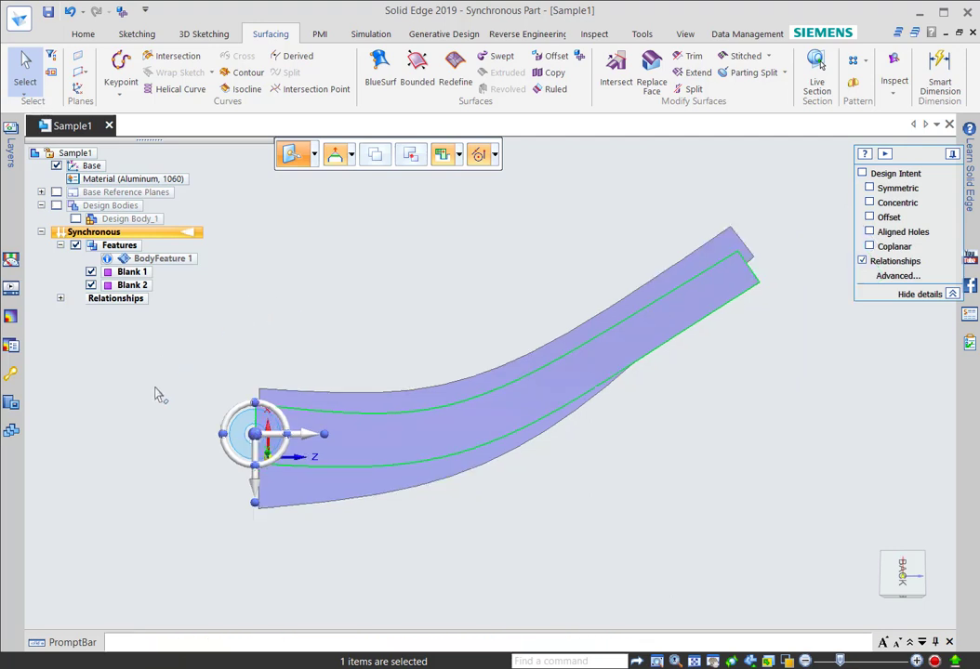
pyautogui.scroll(1, 165, 380)
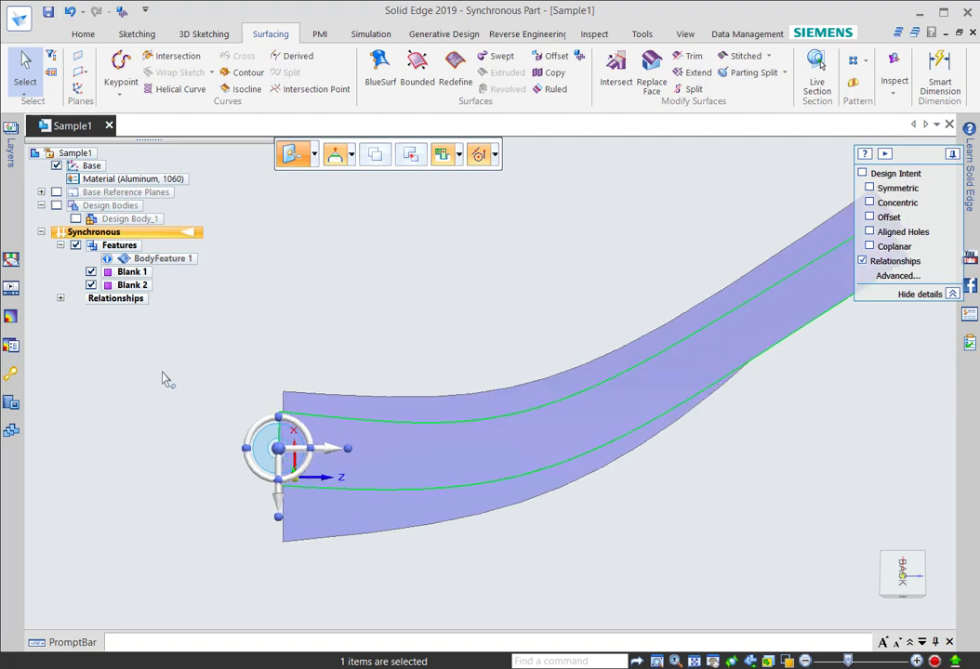
pyautogui.moveTo(339, 342); pyautogui.dragTo(376, 512, button='middle')
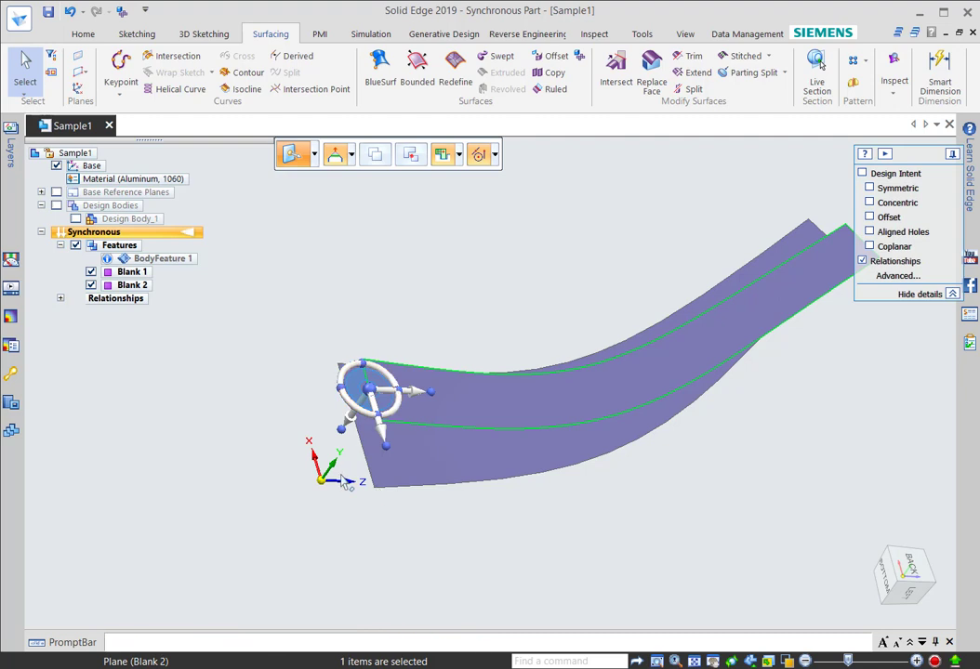
pyautogui.moveTo(472, 287); pyautogui.dragTo(165, 330, button='middle')
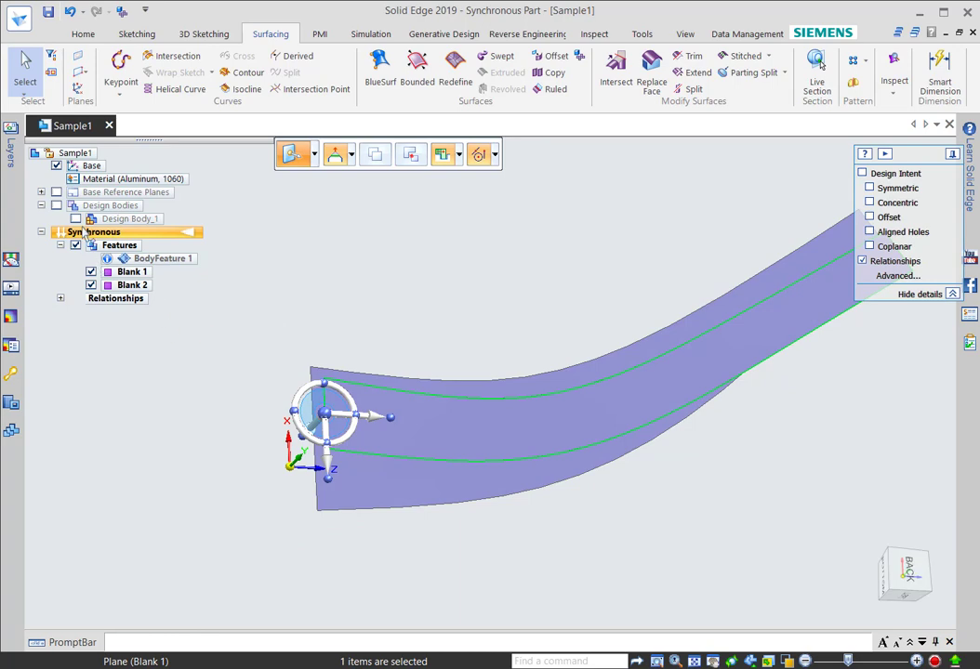
pyautogui.click(75, 218)
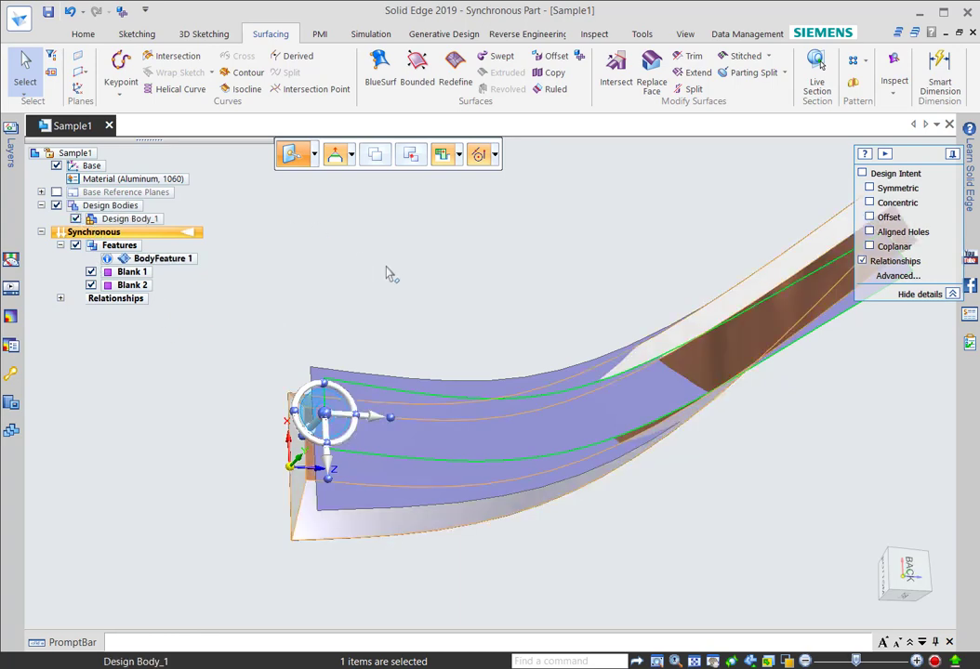
pyautogui.moveTo(390, 273); pyautogui.dragTo(430, 193, button='middle')
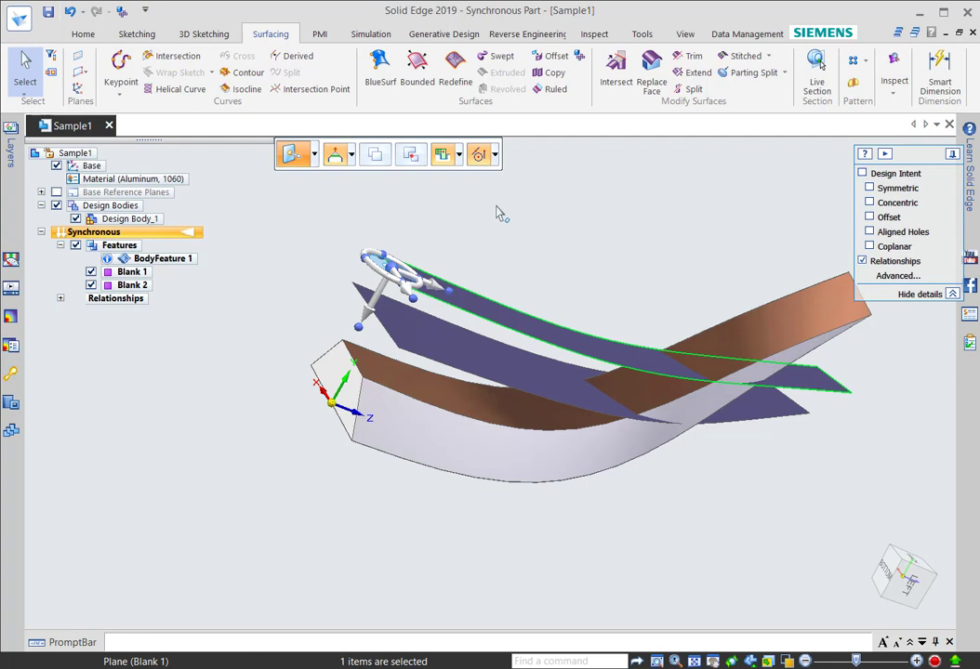
pyautogui.moveTo(499, 213); pyautogui.dragTo(445, 190, button='middle')
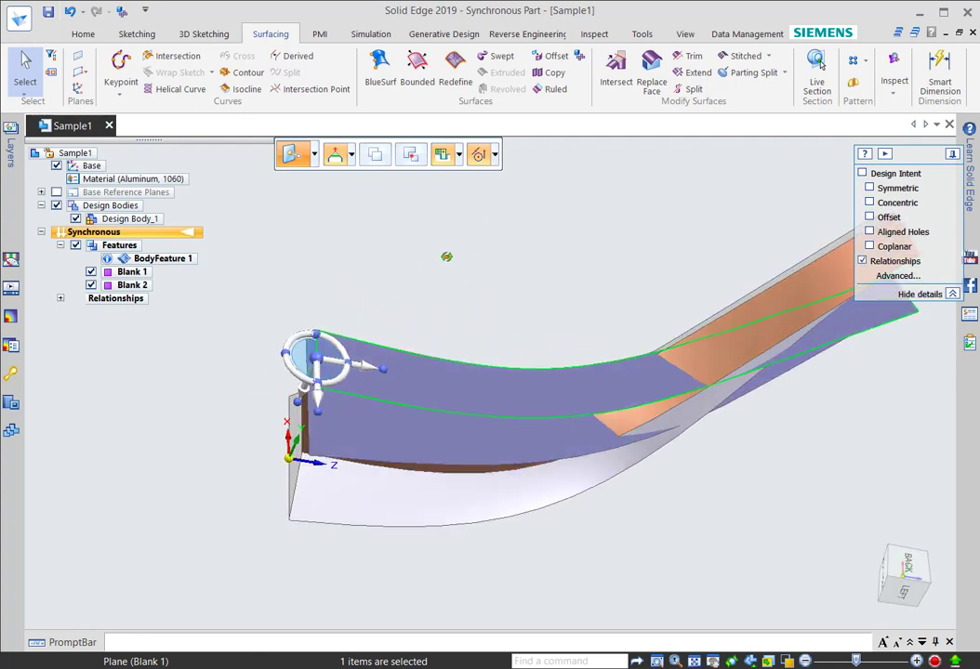
pyautogui.click(316, 397)
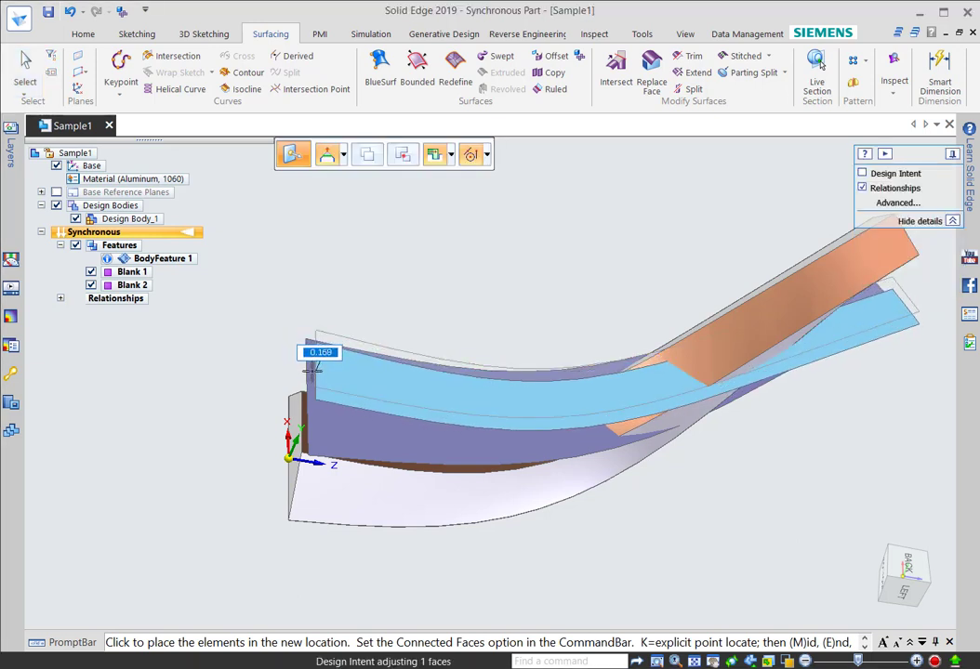
pyautogui.click(312, 367)
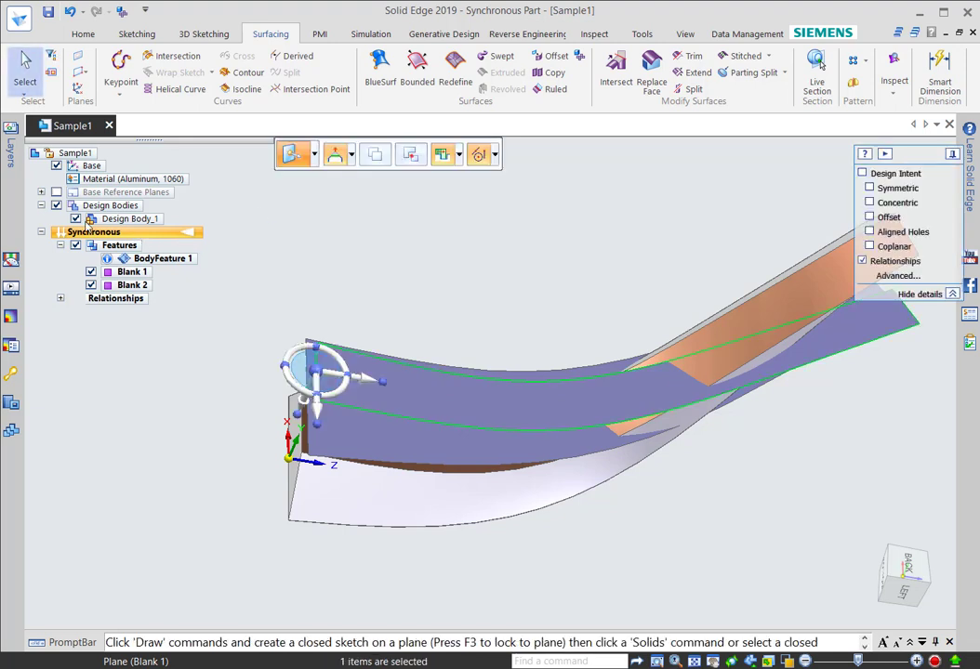
# Hide the design body and align the steering wheel's primary axis with the midpoint of Blank 1's far end edge
pyautogui.click(76, 218)
pyautogui.moveTo(432, 224); pyautogui.dragTo(326, 259, button='middle')
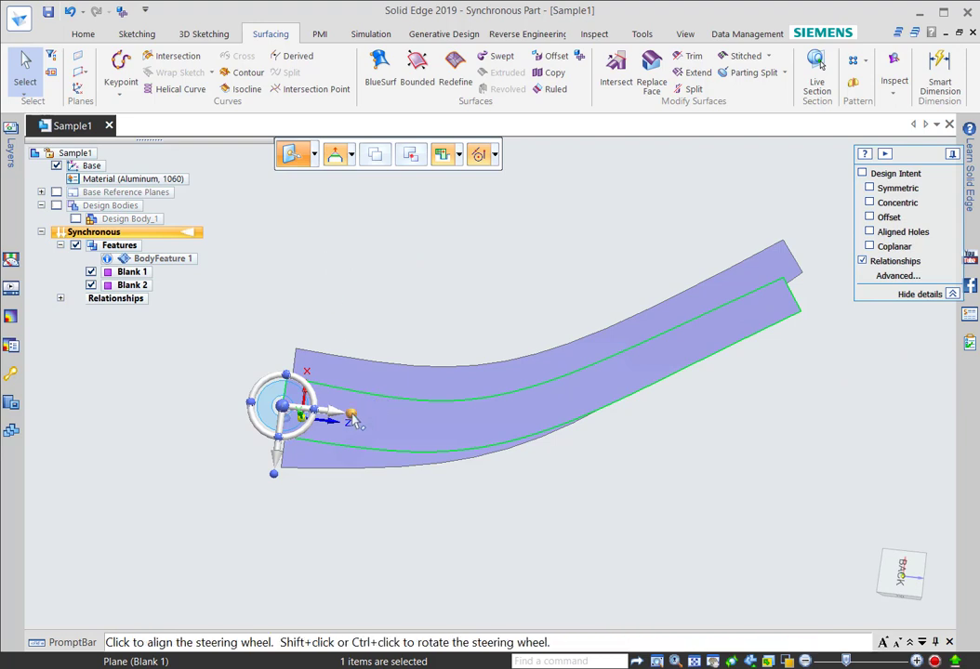
pyautogui.moveTo(357, 423); pyautogui.dragTo(798, 302)
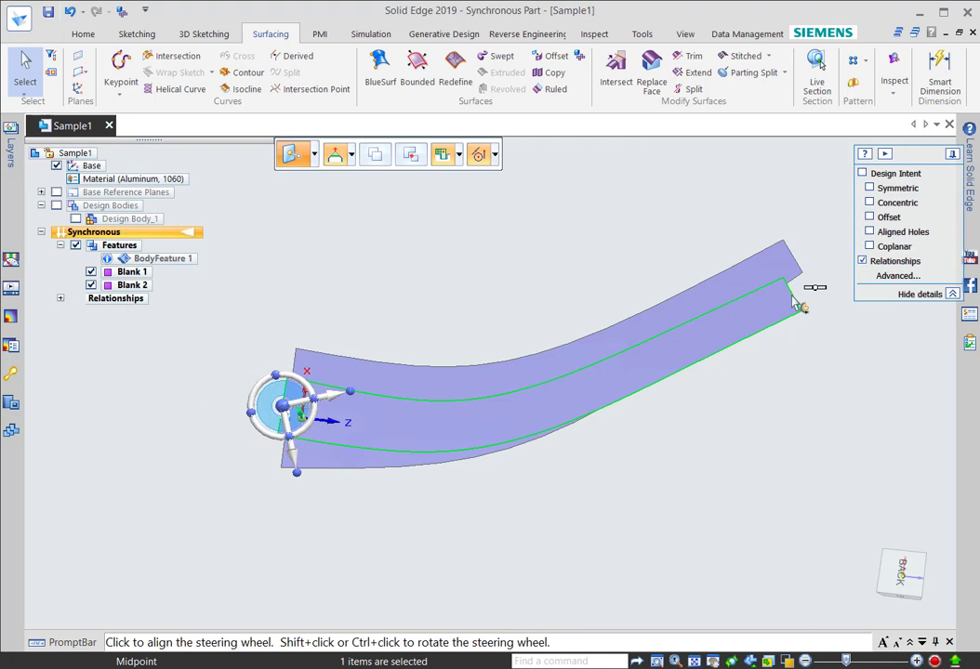
pyautogui.click(279, 377)
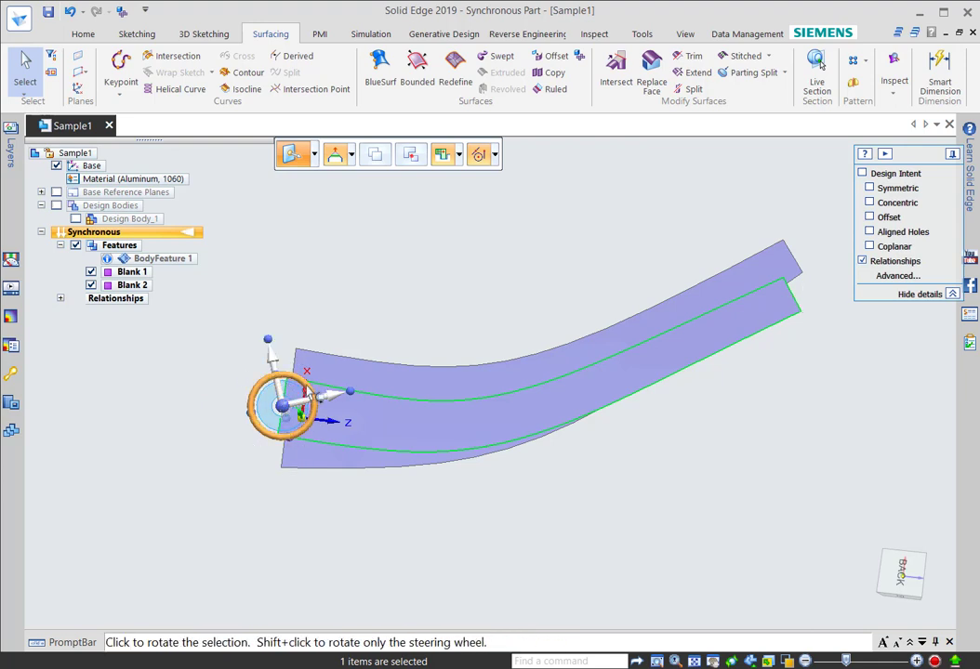
pyautogui.click(307, 398)
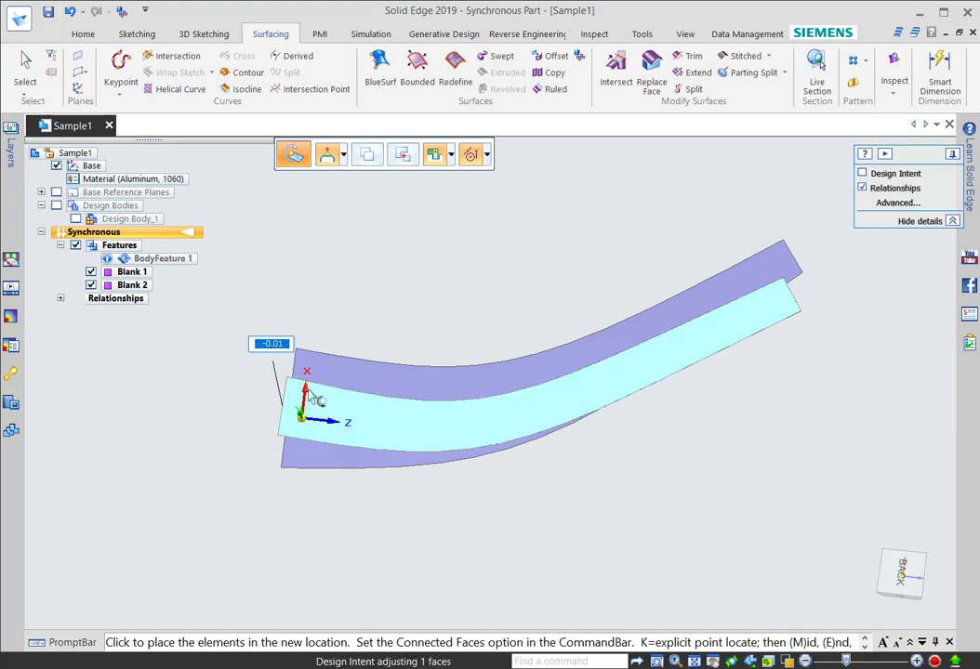
pyautogui.click(311, 397)
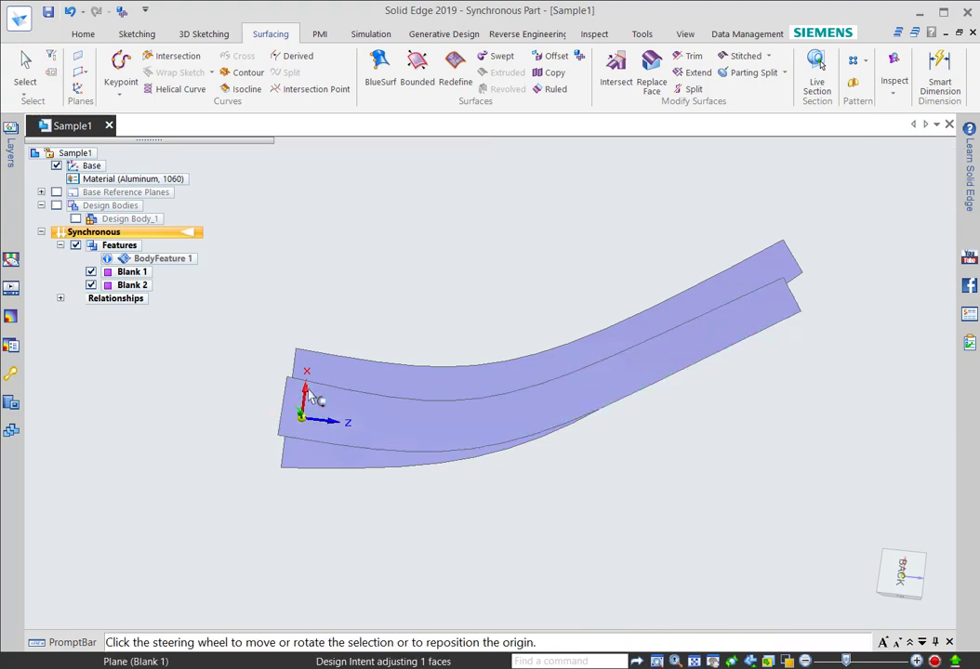
pyautogui.click(312, 398)
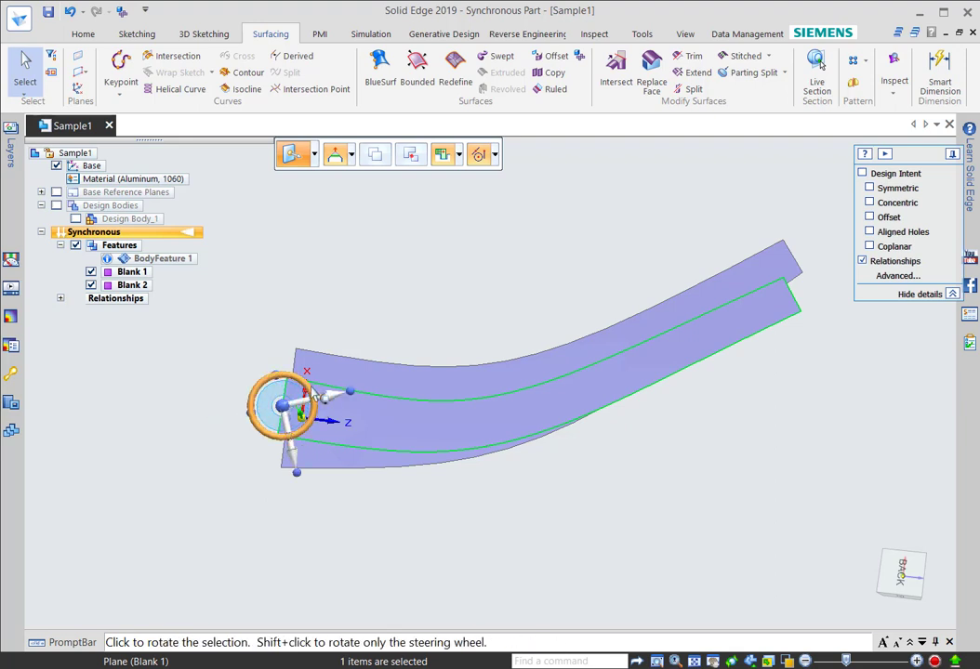
# Rotate Blank 1 about -4.85 degrees around the steering wheel toward the midpoint of Blank 2's far end edge, and deselect it
pyautogui.click(315, 398)
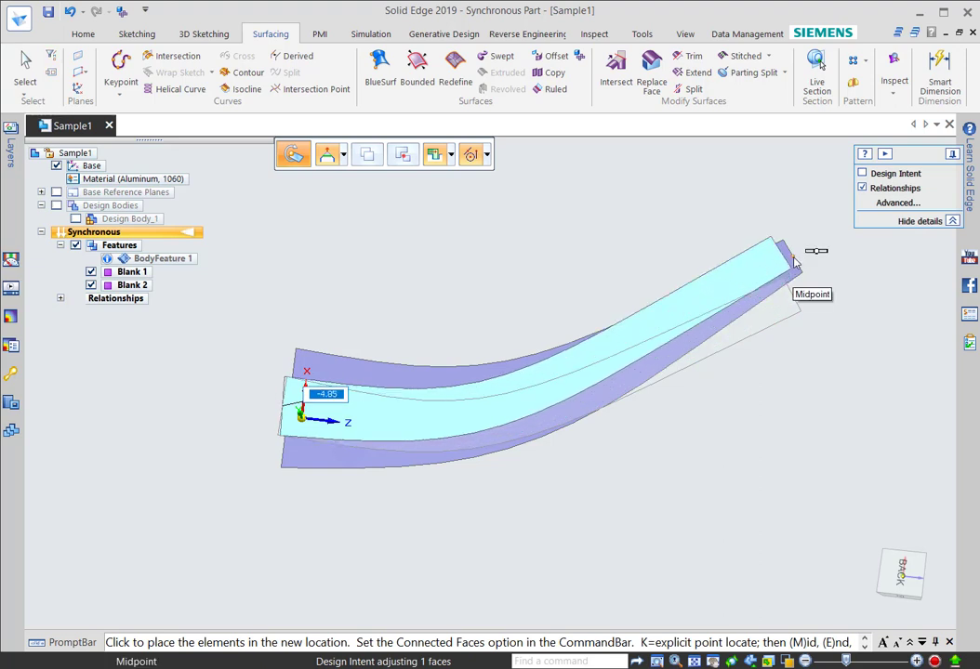
pyautogui.click(795, 263)
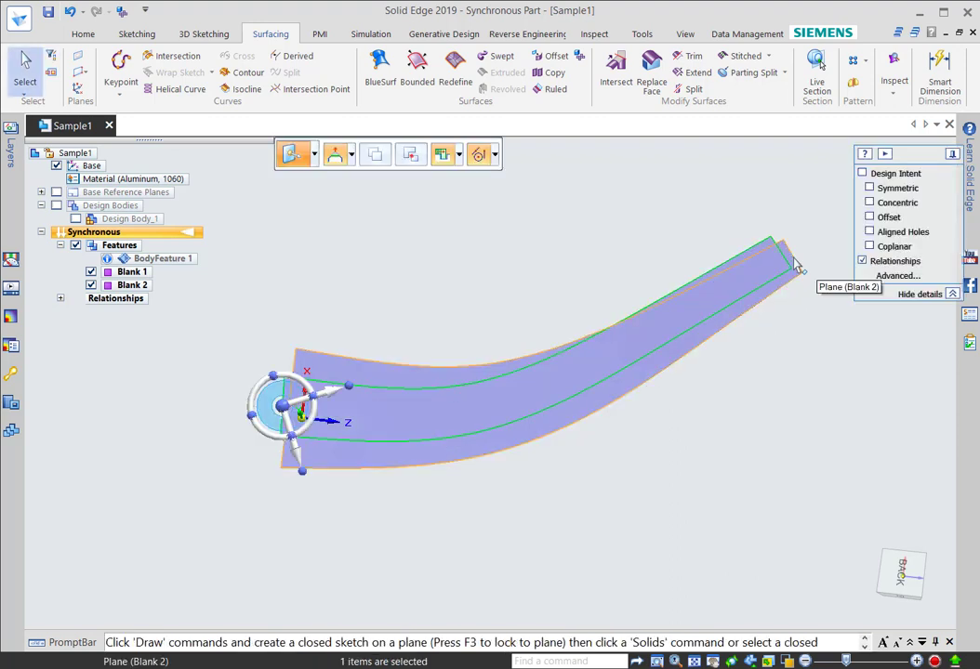
pyautogui.click(684, 470)
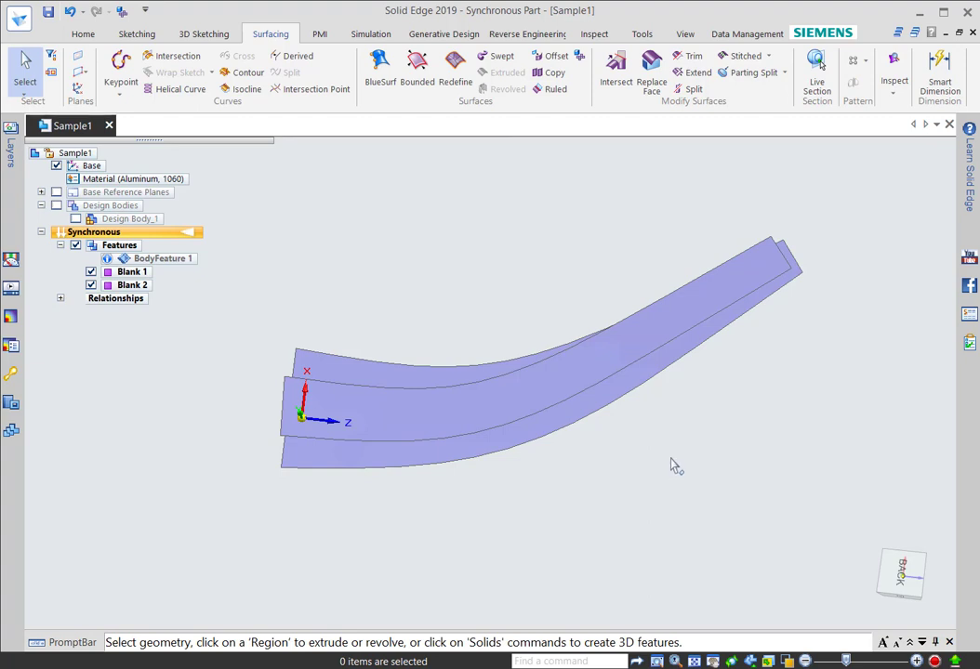
# Add a new part body named Flat to the model
pyautogui.moveTo(675, 465); pyautogui.dragTo(690, 349, button='middle')
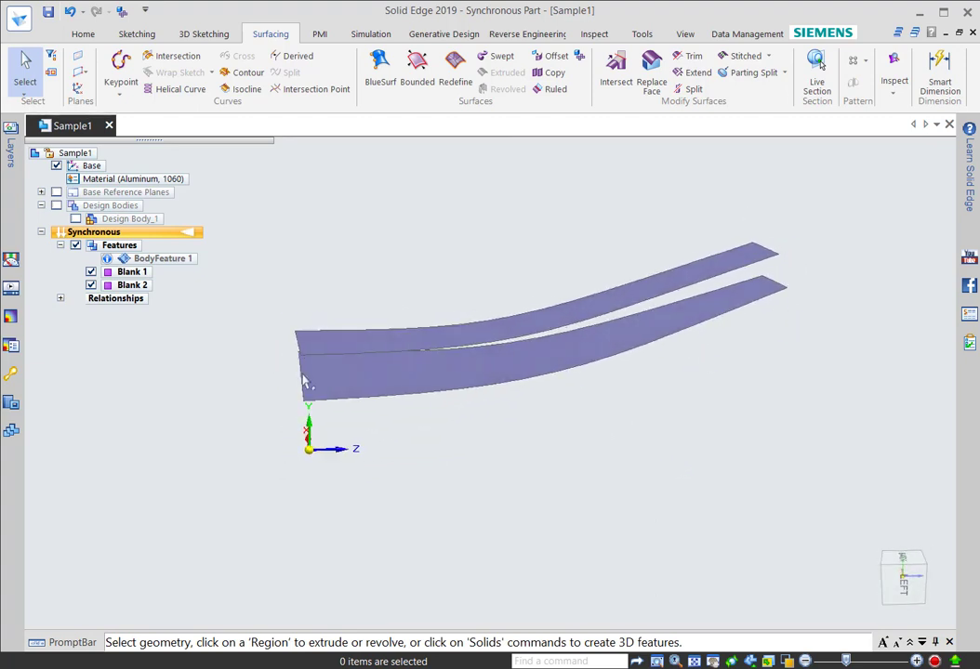
pyautogui.moveTo(392, 243)
pyautogui.mouseDown(button='middle')
pyautogui.moveTo(391, 274)
pyautogui.moveTo(386, 238)
pyautogui.mouseUp(button='middle')
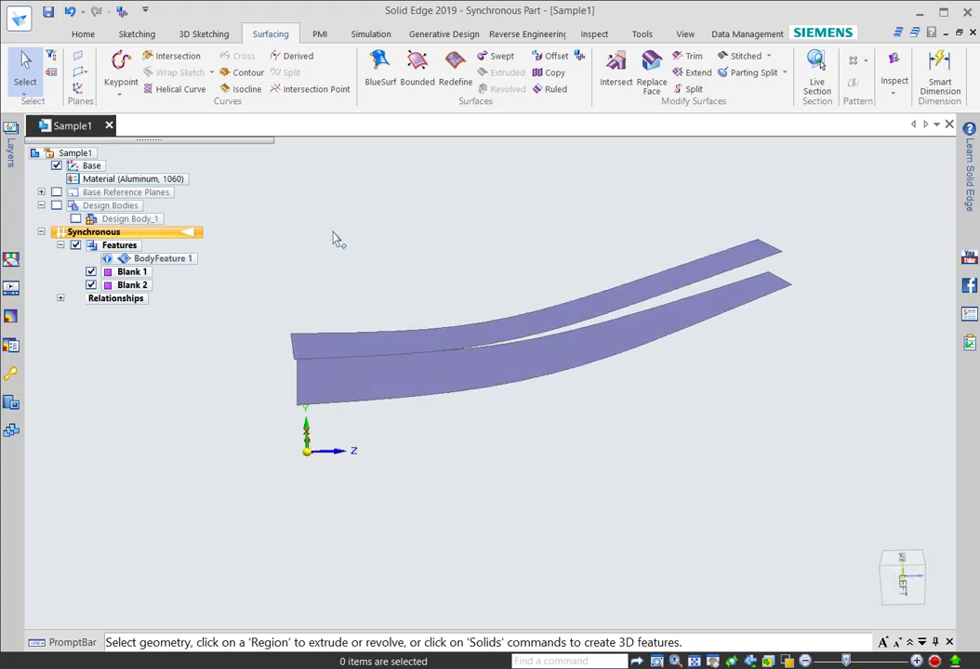
pyautogui.click(87, 36)
pyautogui.click(572, 81)
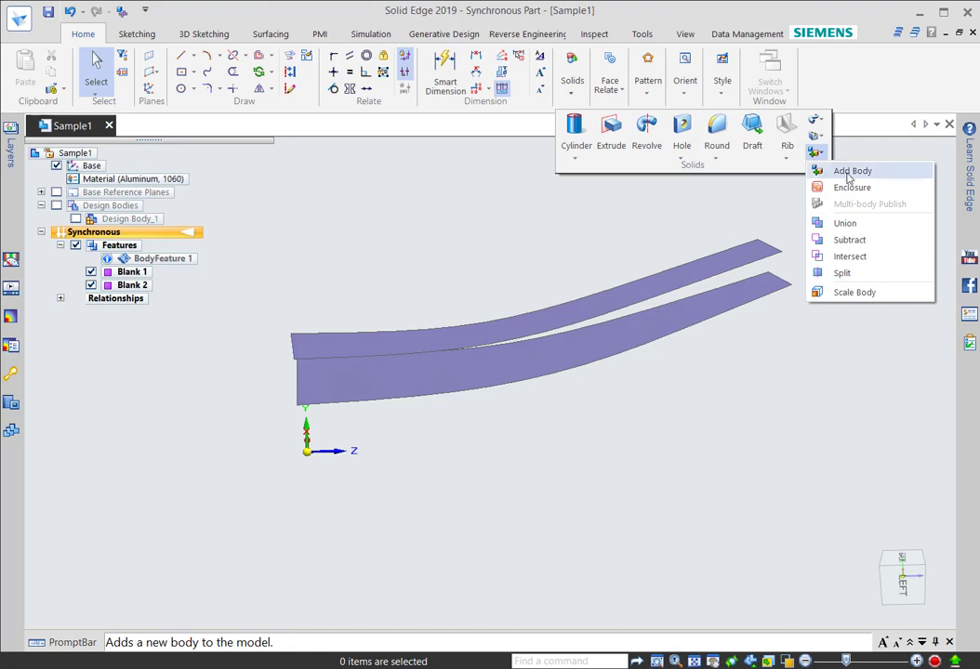
pyautogui.click(844, 173)
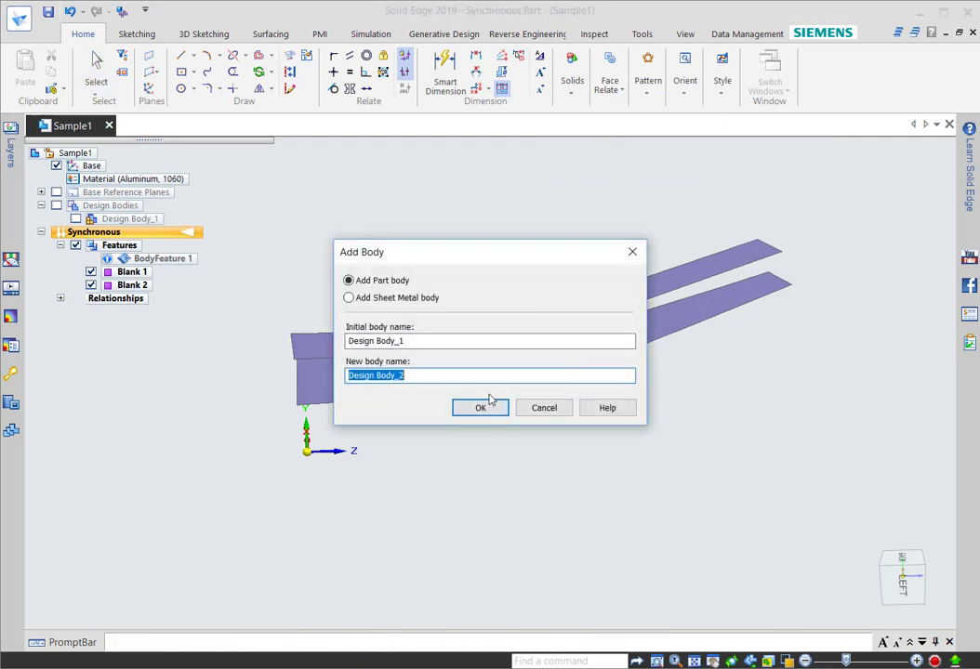
pyautogui.write('F')
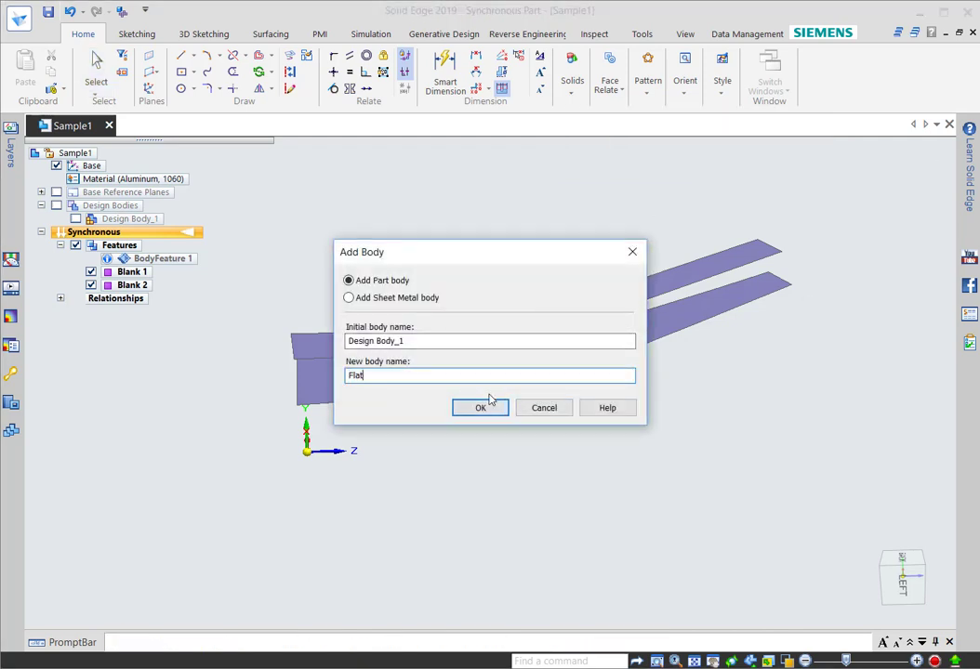
pyautogui.write('lat')
pyautogui.click(490, 400)
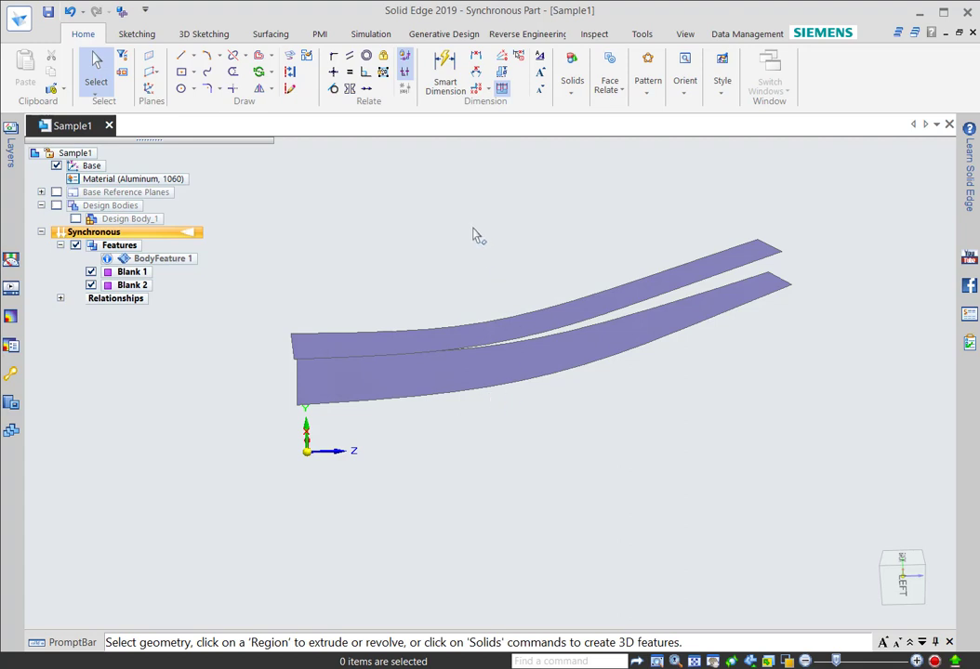
# Loft a solid between the Blank 2 and Blank 1 faces in the Flat body, selecting cross sections by face, and leave the command
pyautogui.click(571, 74)
pyautogui.click(822, 125)
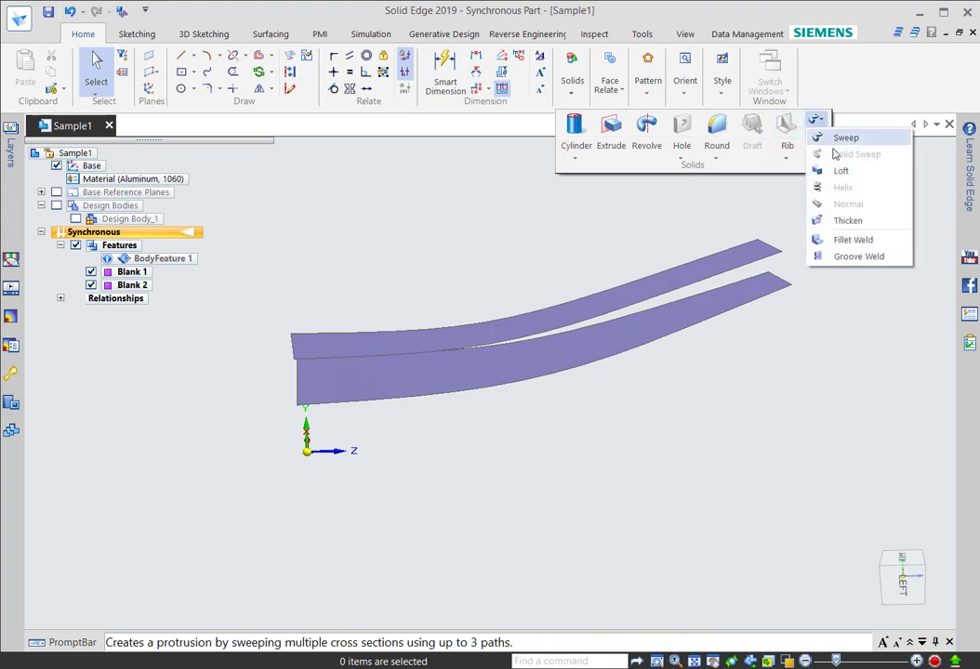
pyautogui.click(818, 177)
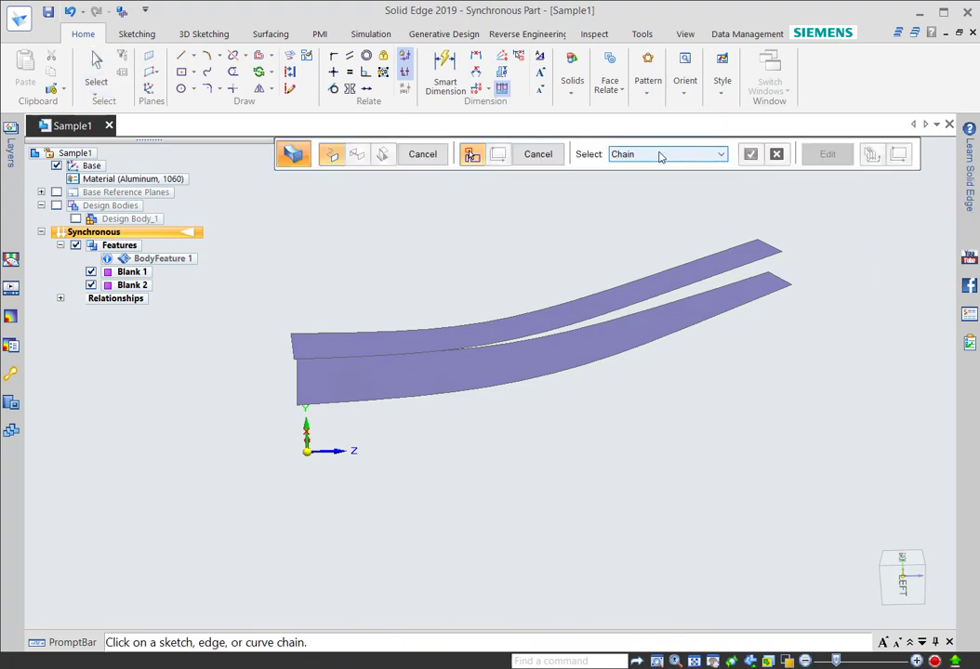
pyautogui.click(688, 155)
pyautogui.click(627, 187)
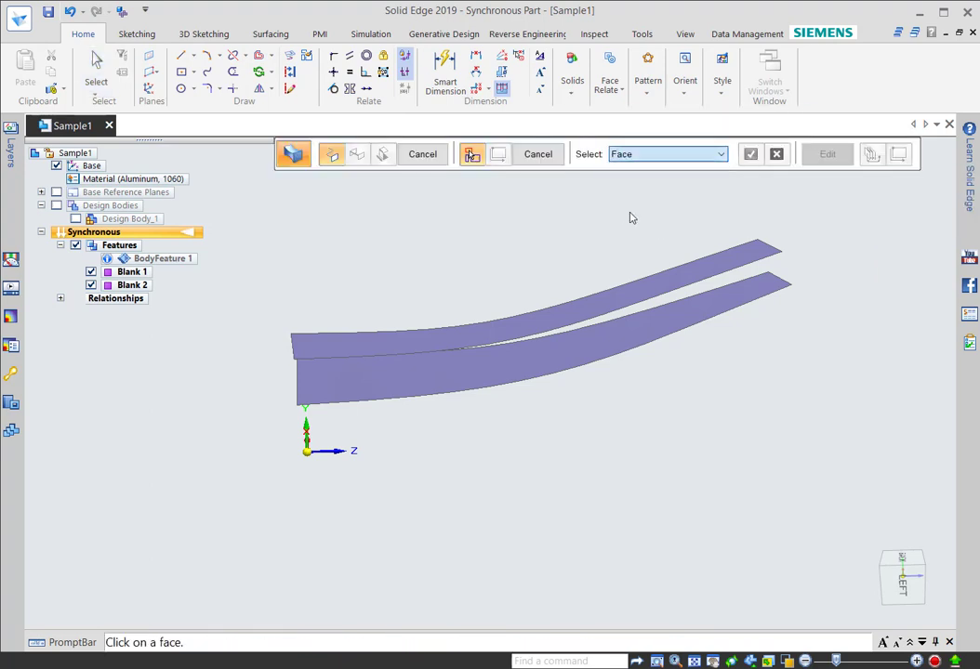
pyautogui.click(790, 287)
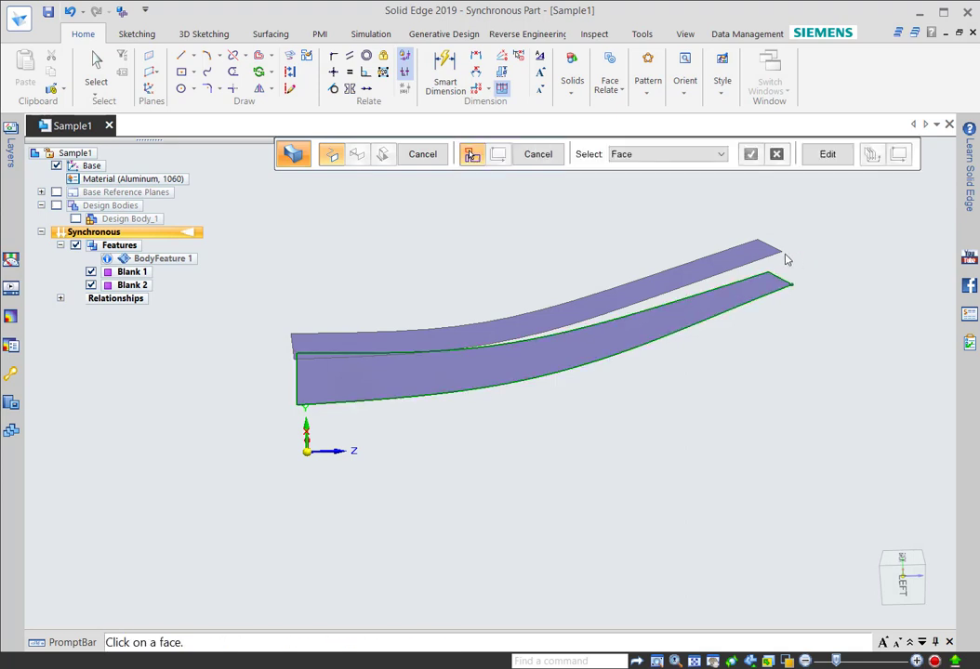
pyautogui.click(781, 255)
pyautogui.rightClick(812, 236)
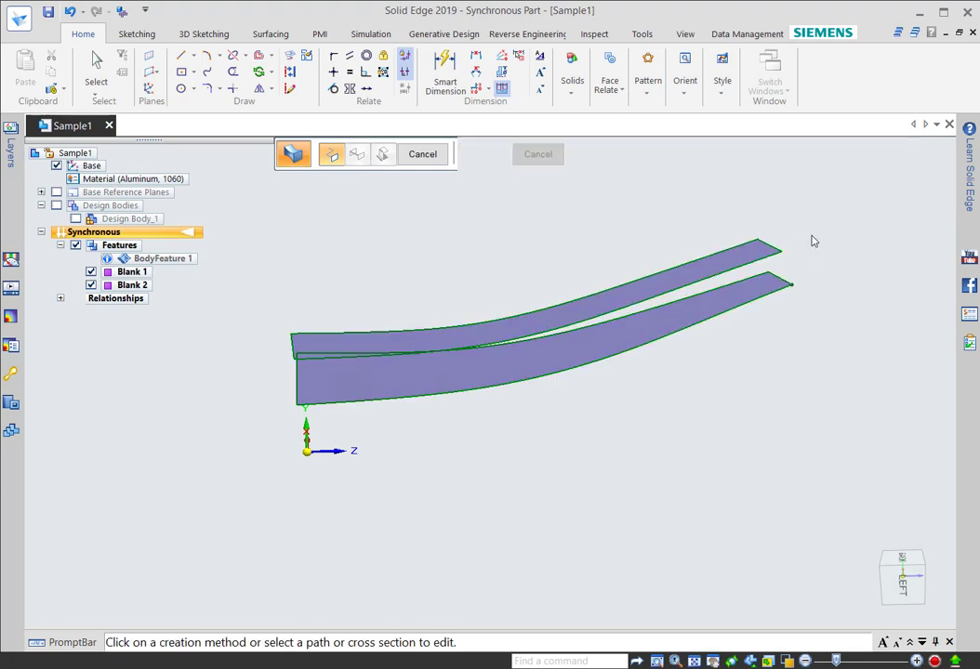
pyautogui.rightClick(811, 241)
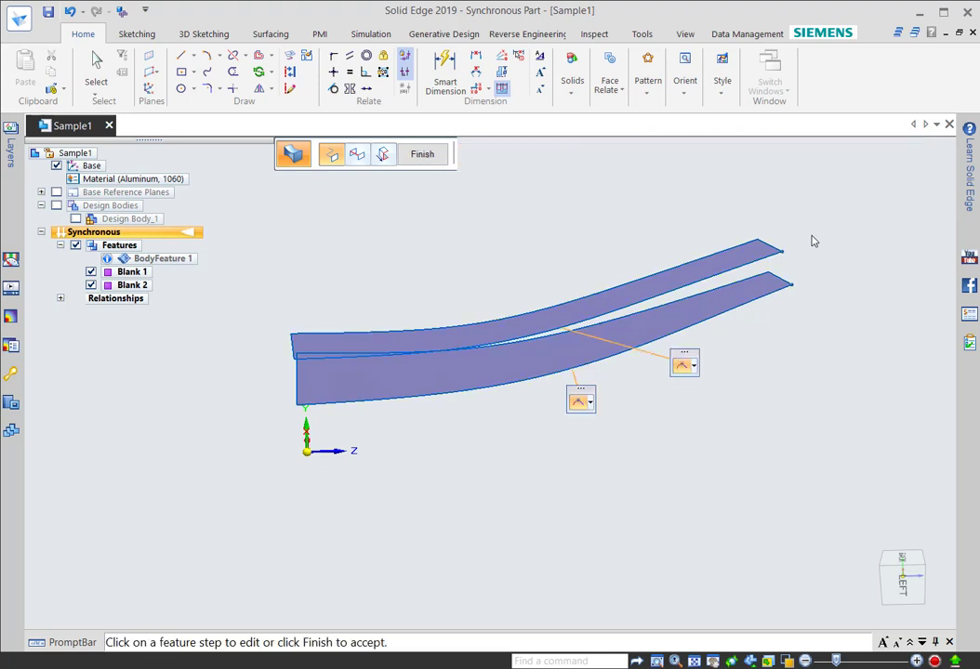
pyautogui.click(429, 156)
pyautogui.moveTo(490, 251); pyautogui.dragTo(462, 166, button='middle')
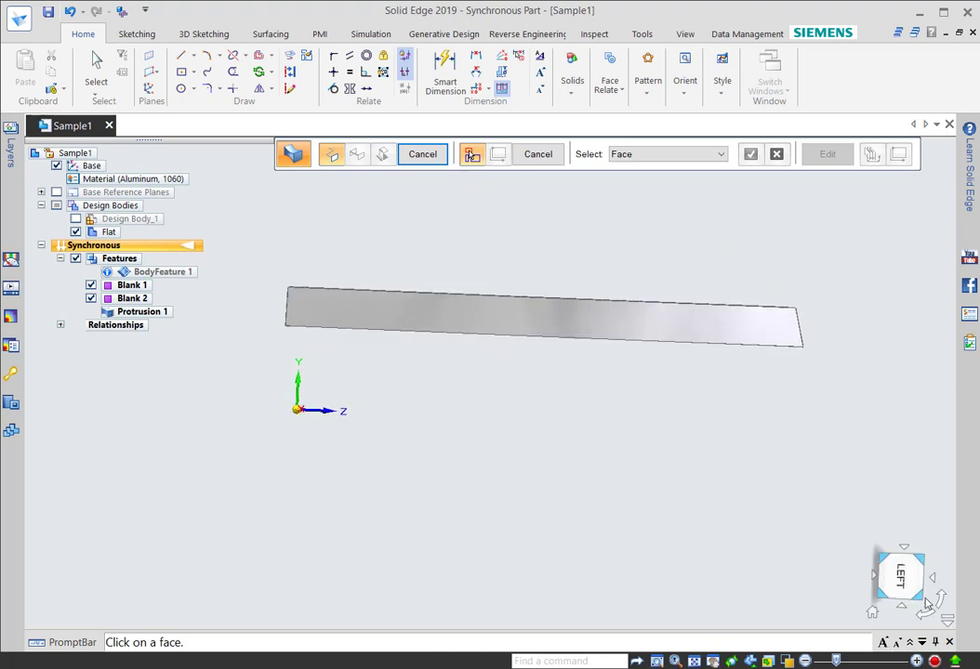
pyautogui.click(897, 574)
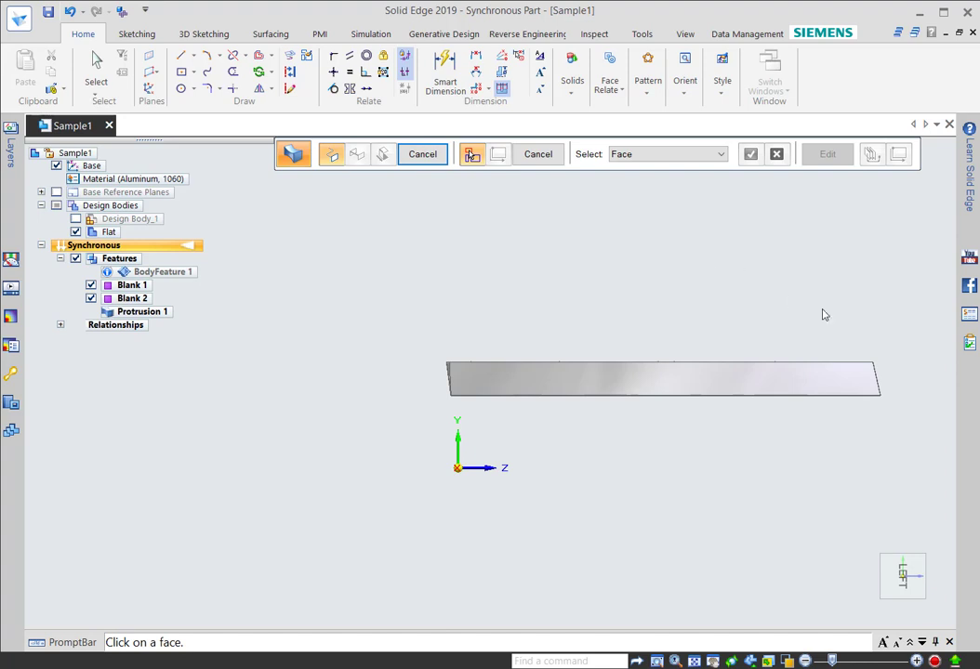
pyautogui.moveTo(807, 285); pyautogui.dragTo(683, 307, button='middle')
pyautogui.press('Escape')
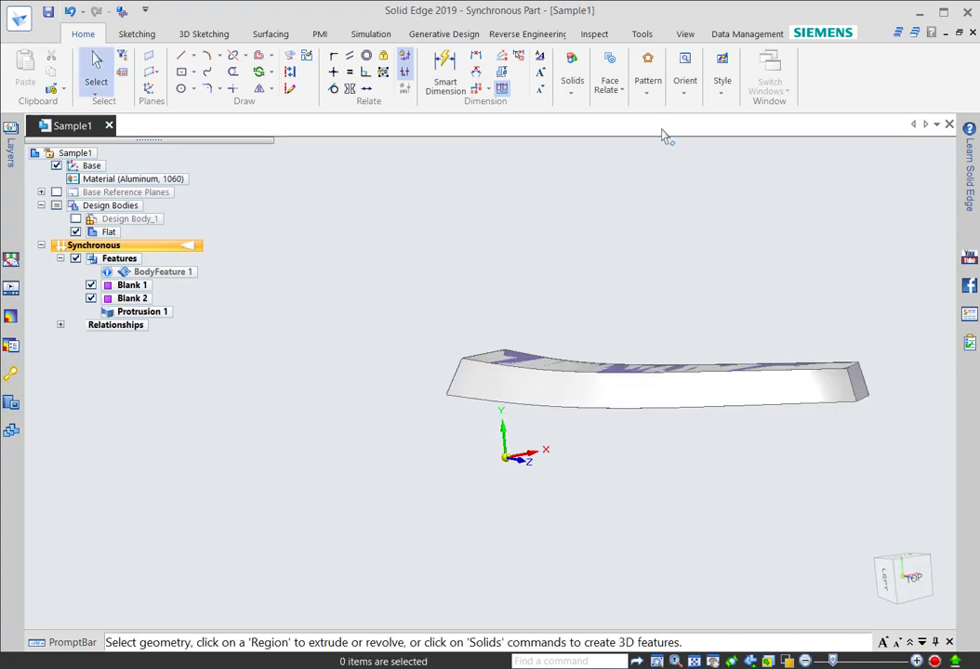
# Try to apply a perpendicular face relationship to the lofted body's narrow end face, with relationship persistence turned off
pyautogui.click(609, 88)
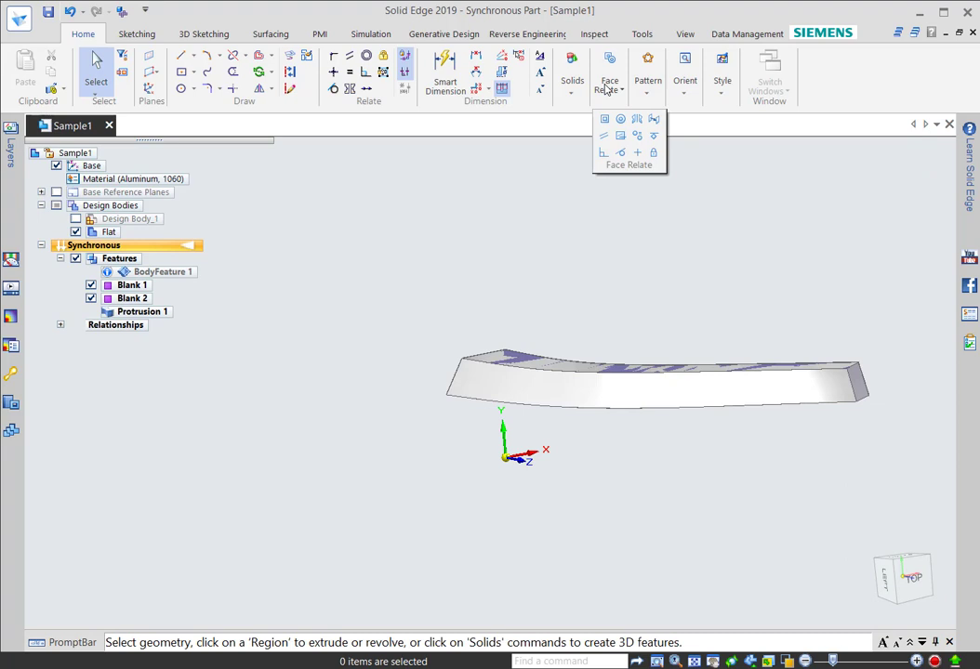
pyautogui.click(605, 154)
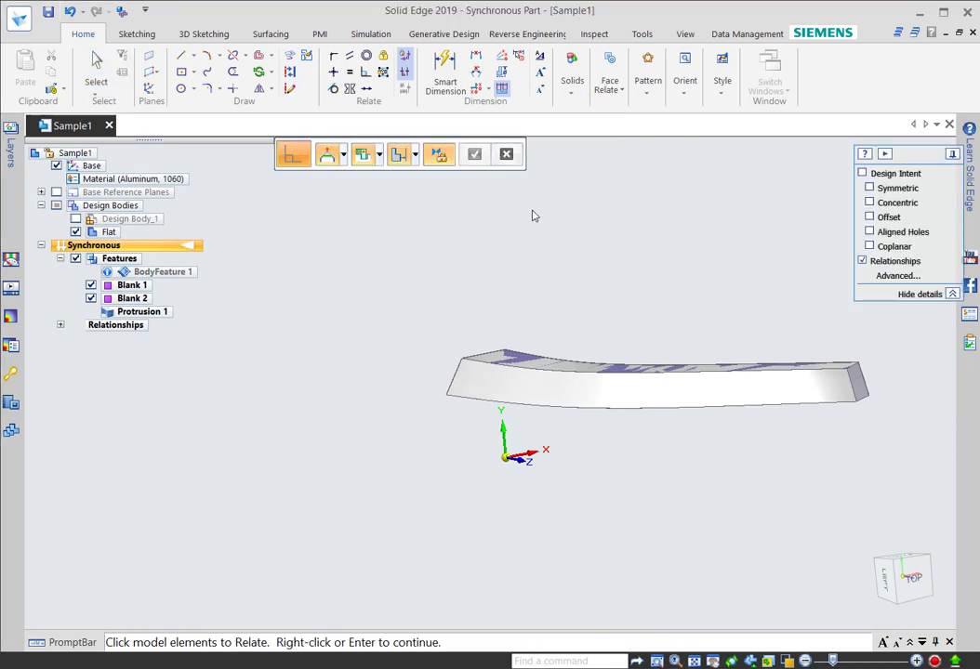
pyautogui.click(444, 158)
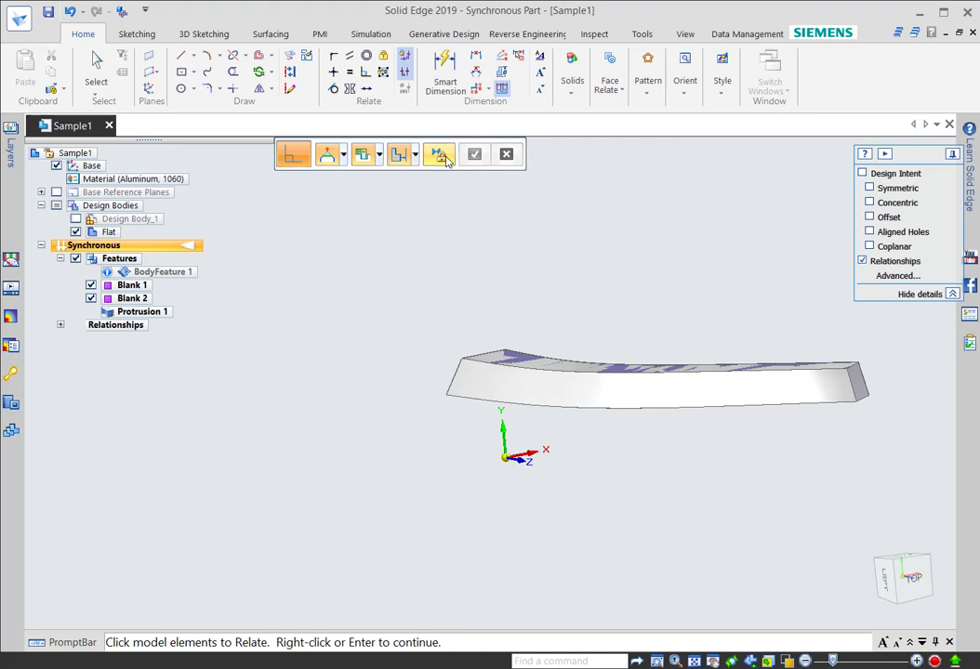
pyautogui.click(861, 389)
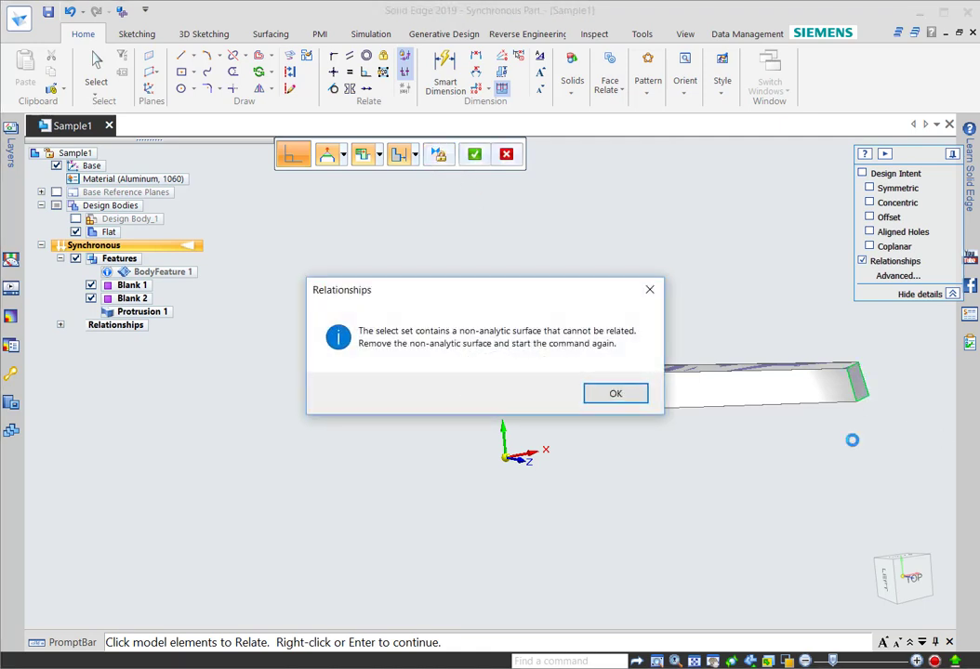
pyautogui.click(636, 398)
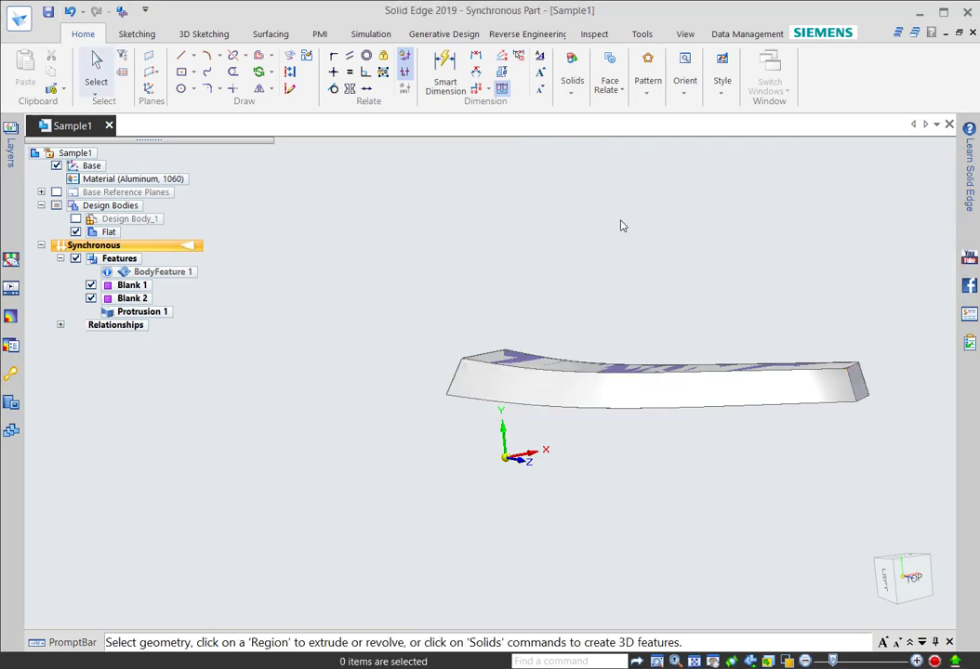
# Place the steering wheel on the narrow end face's lower corner, rotate the face about 16.61 degrees to square the end, and deselect it
pyautogui.click(861, 386)
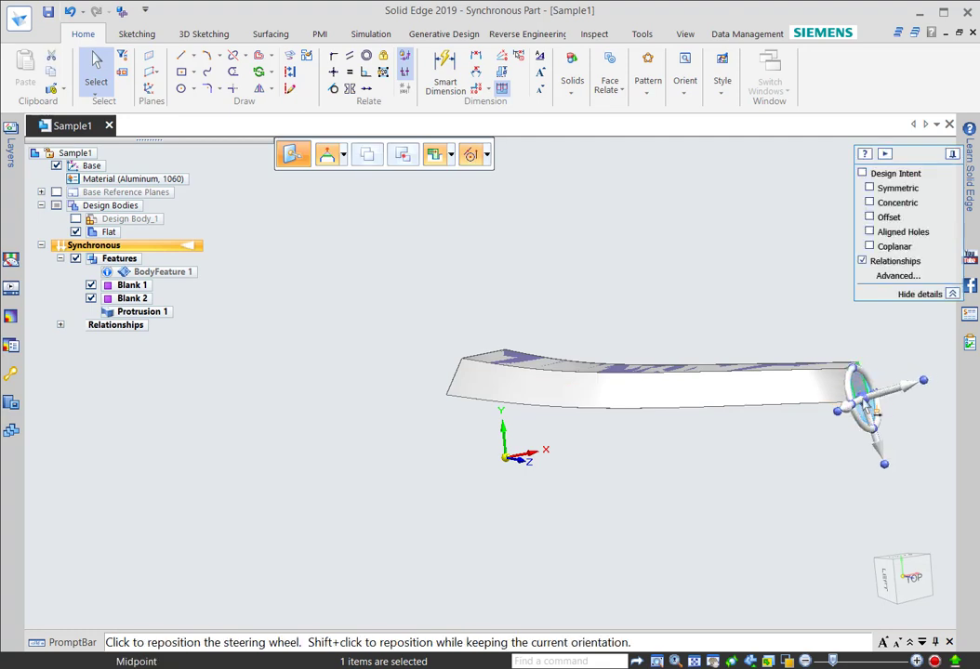
pyautogui.scroll(3, 867, 401)
pyautogui.click(864, 401)
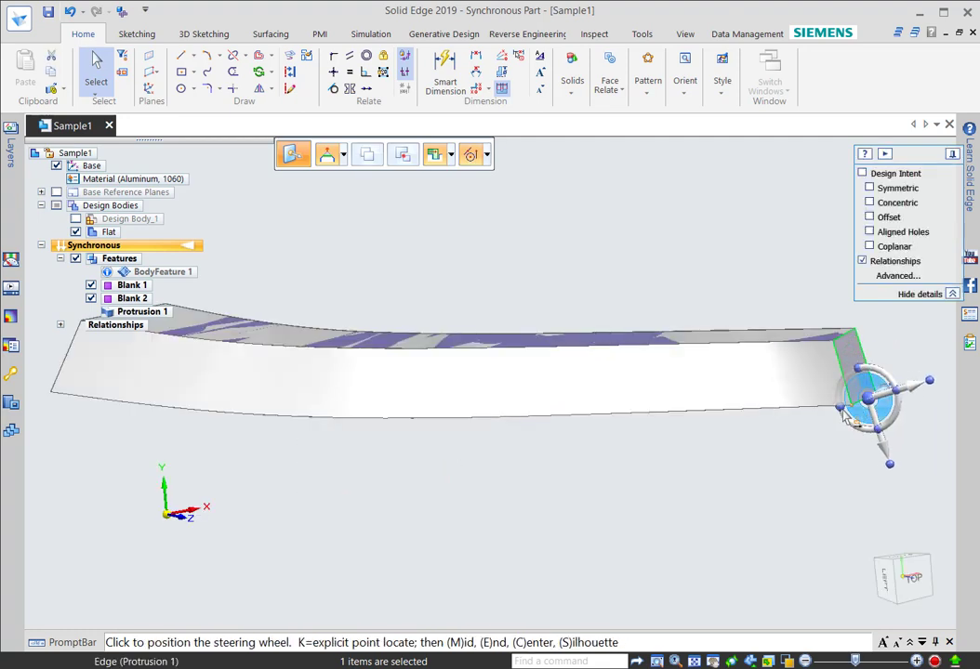
pyautogui.click(867, 402)
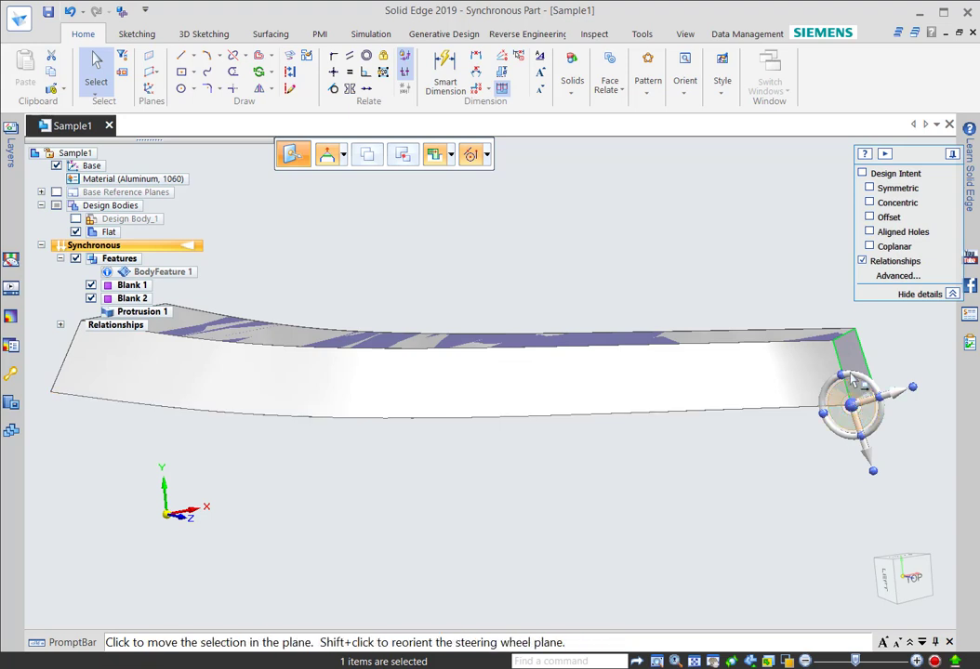
pyautogui.click(856, 384)
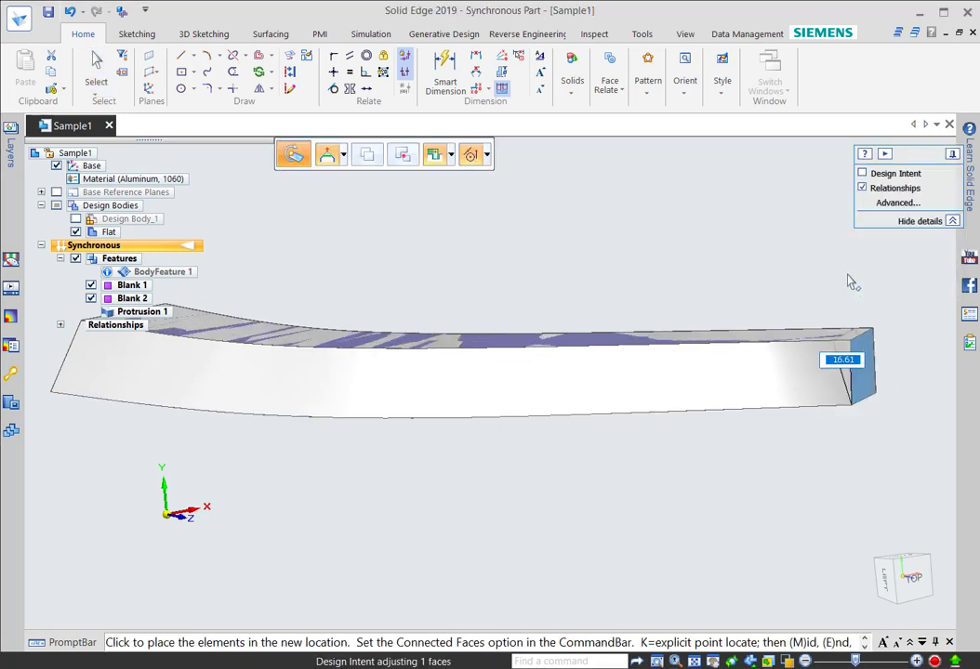
pyautogui.click(847, 272)
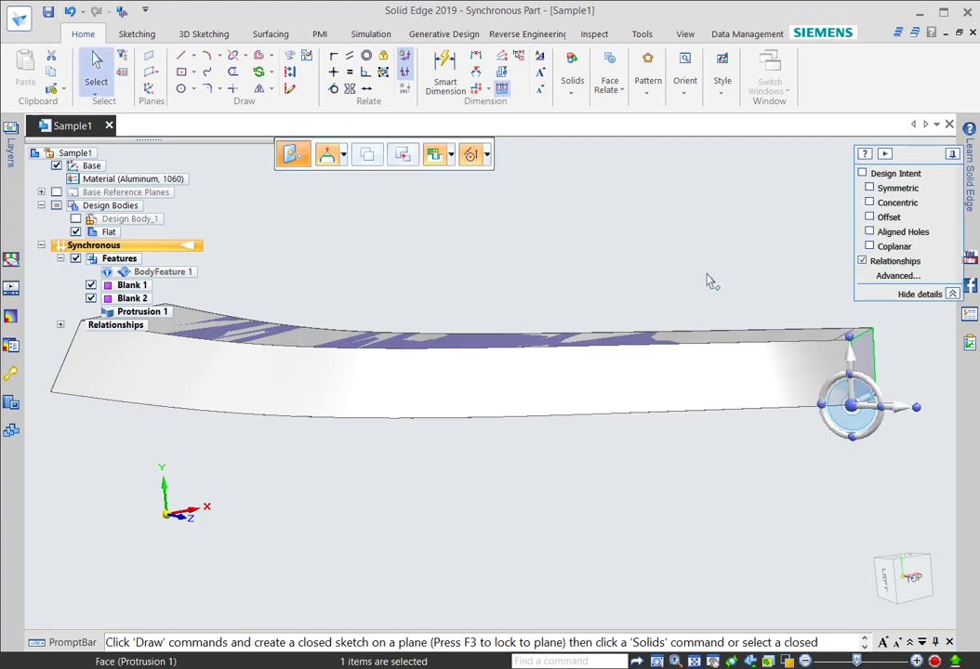
pyautogui.press('Escape')
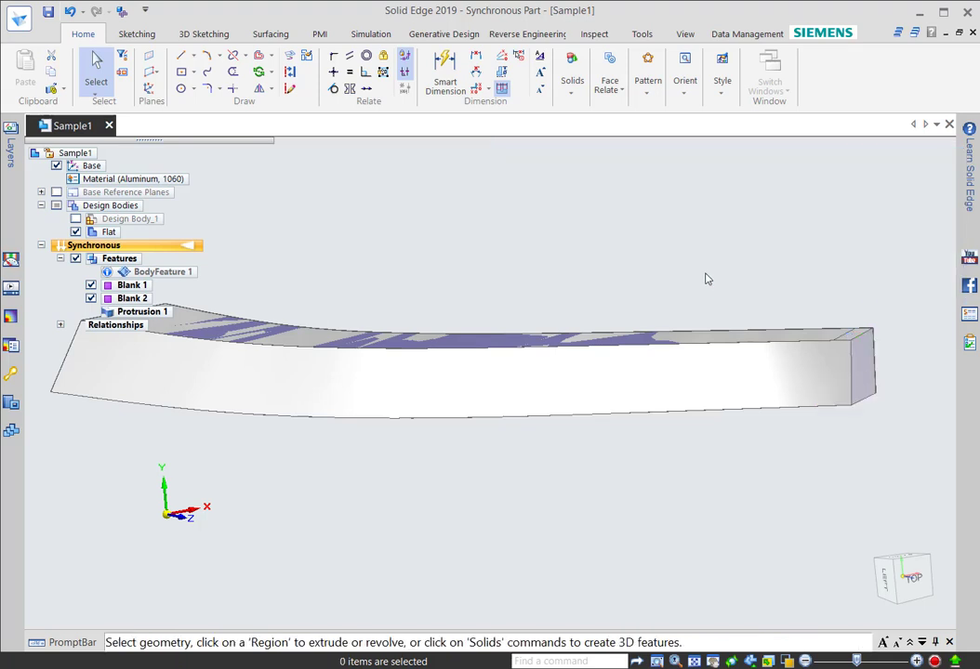
# Hide the Blank 1 and Blank 2 surfaces so only the Flat body is displayed
pyautogui.moveTo(779, 250); pyautogui.dragTo(480, 230, button='middle')
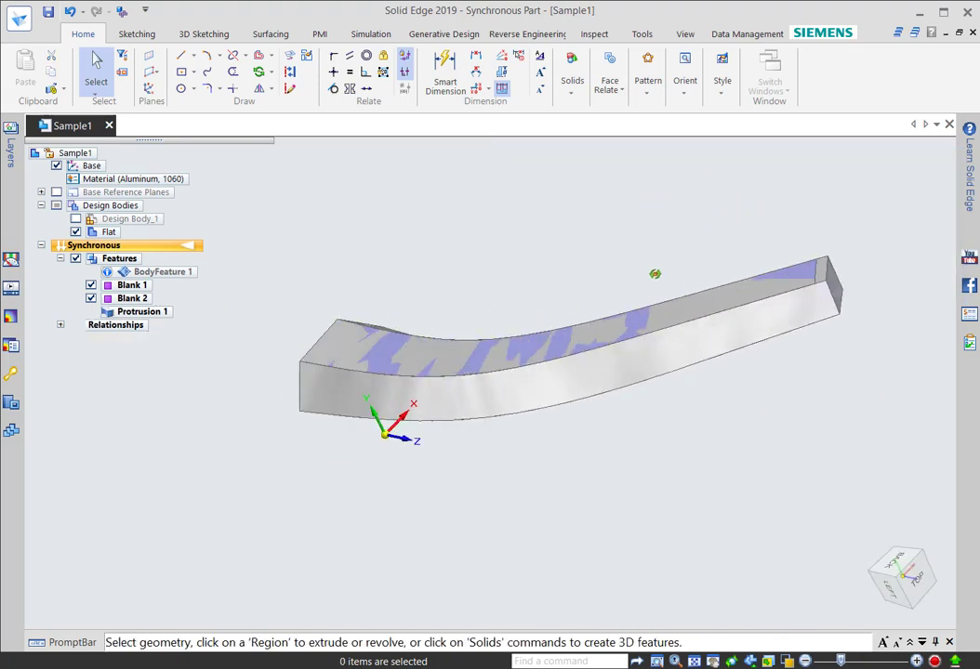
pyautogui.click(90, 285)
pyautogui.moveTo(494, 254); pyautogui.dragTo(563, 205, button='middle')
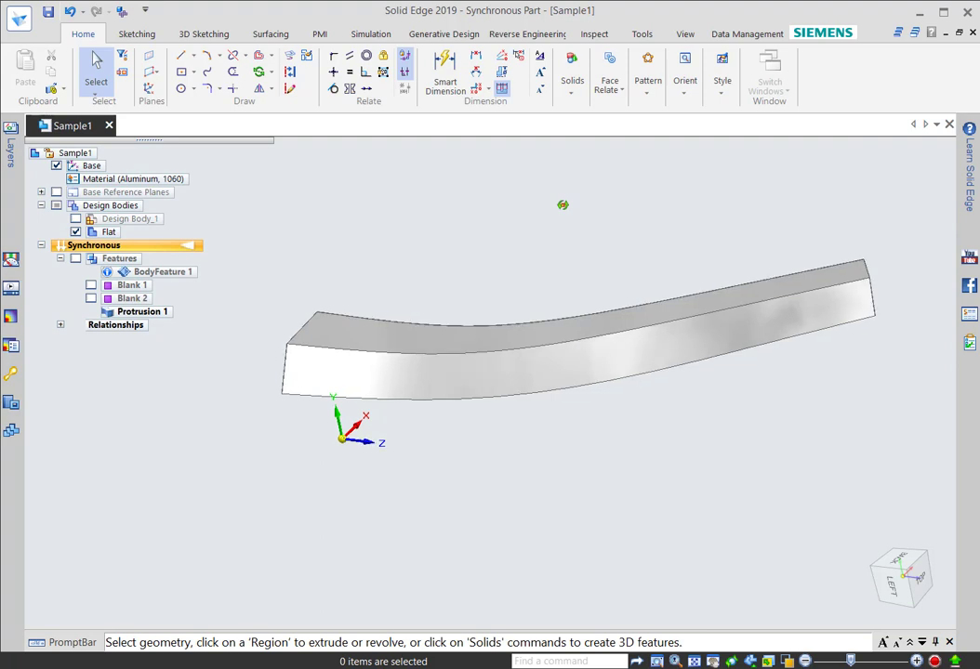
pyautogui.click(271, 36)
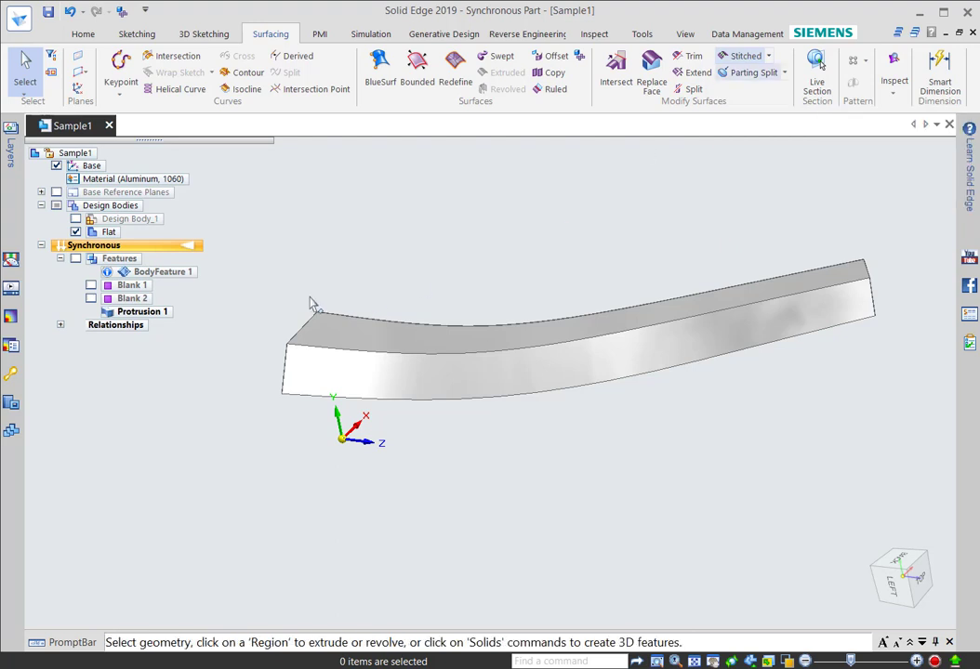
pyautogui.moveTo(312, 302); pyautogui.dragTo(555, 355, button='middle')
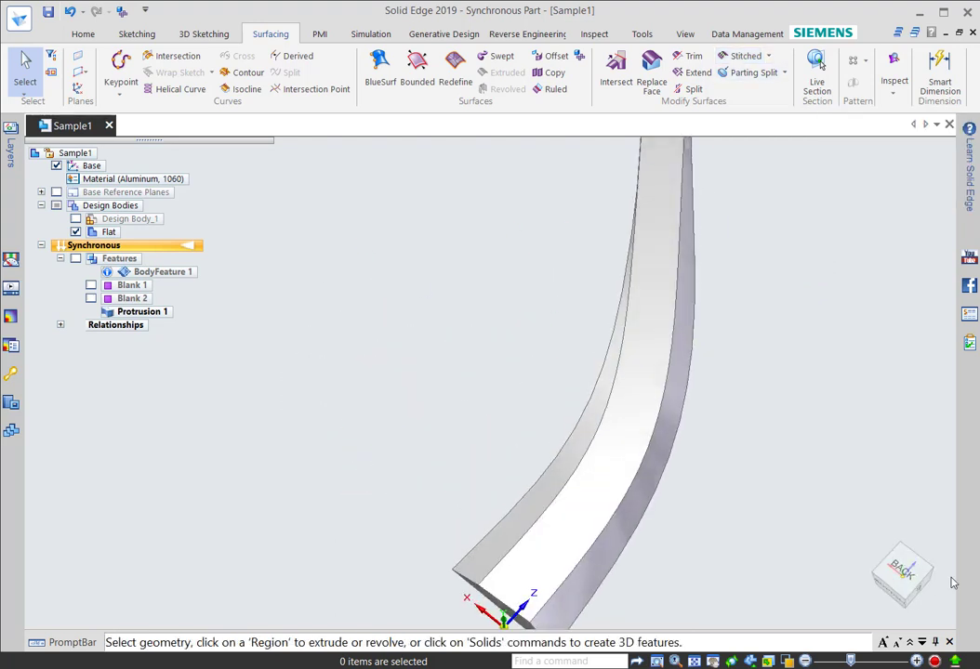
pyautogui.click(900, 571)
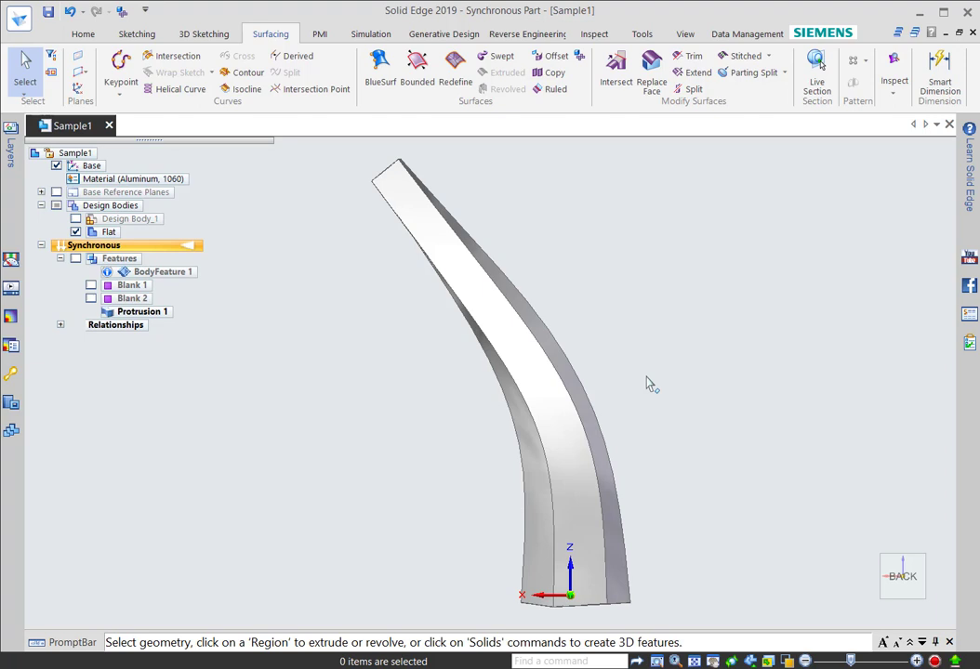
pyautogui.moveTo(744, 515); pyautogui.dragTo(659, 356, button='middle')
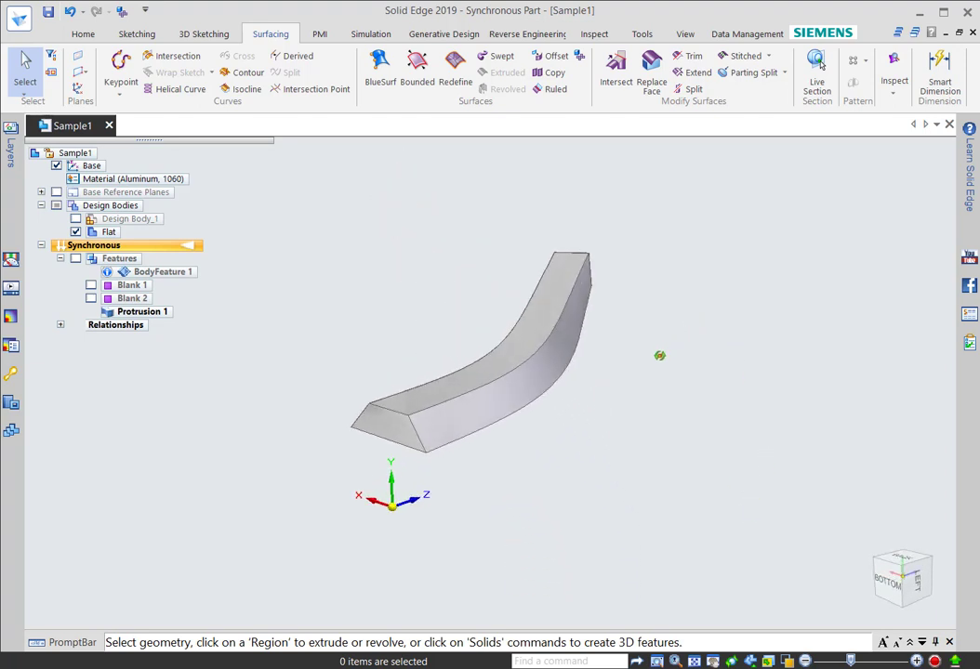